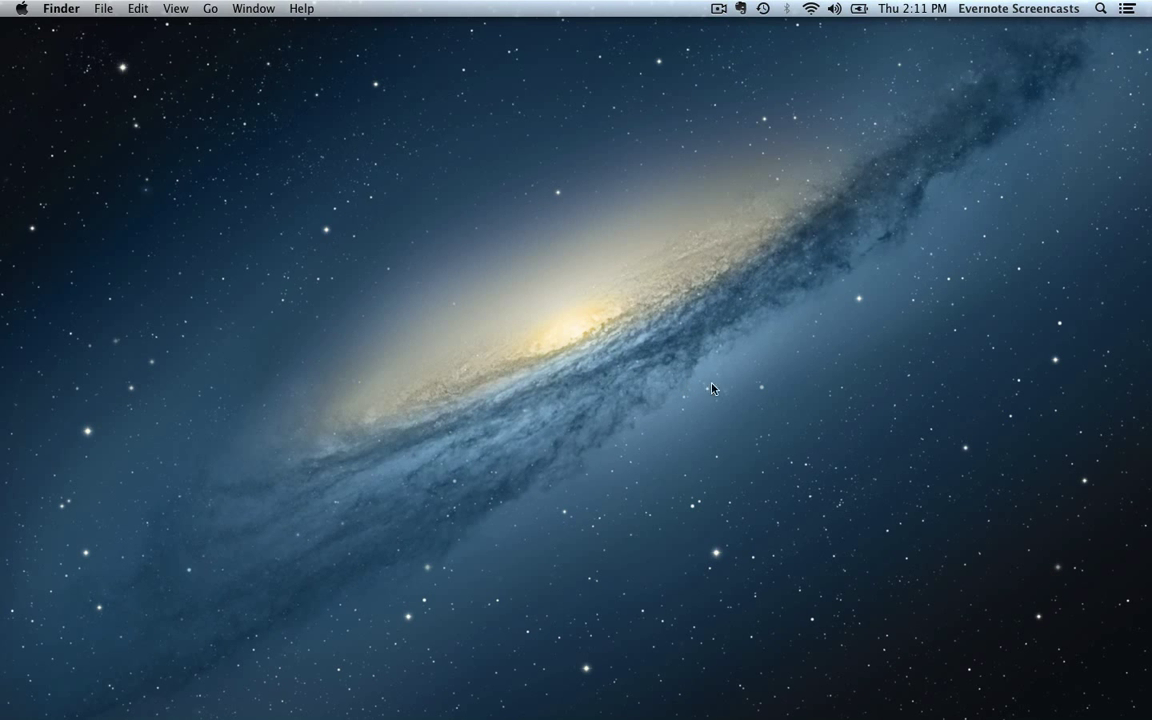
Step: Launch Evernote from the Dock to show the Getting Started welcome note
left_click(838, 538)
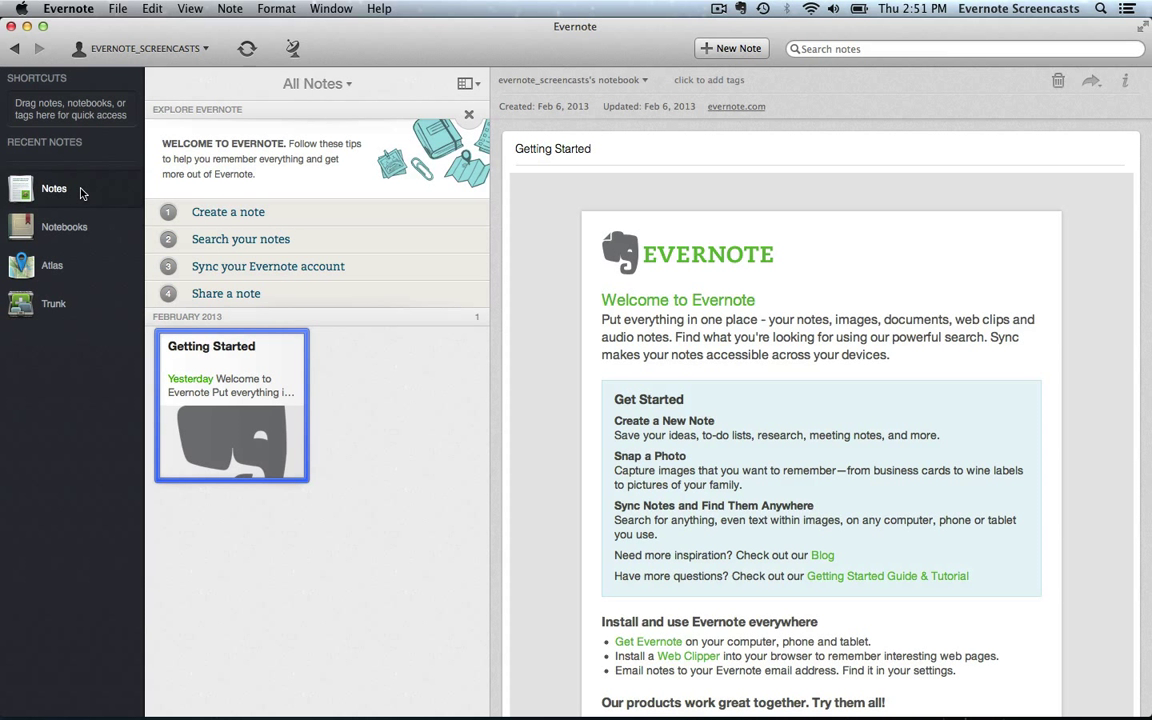
left_click(99, 234)
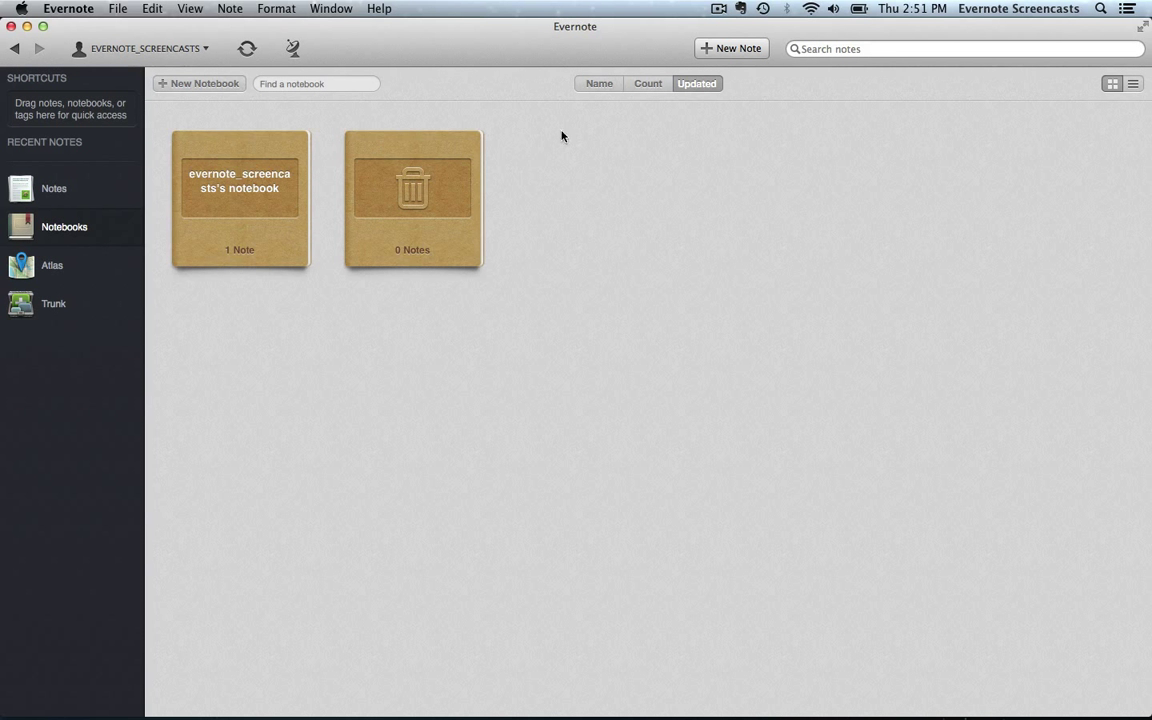
left_click(610, 88)
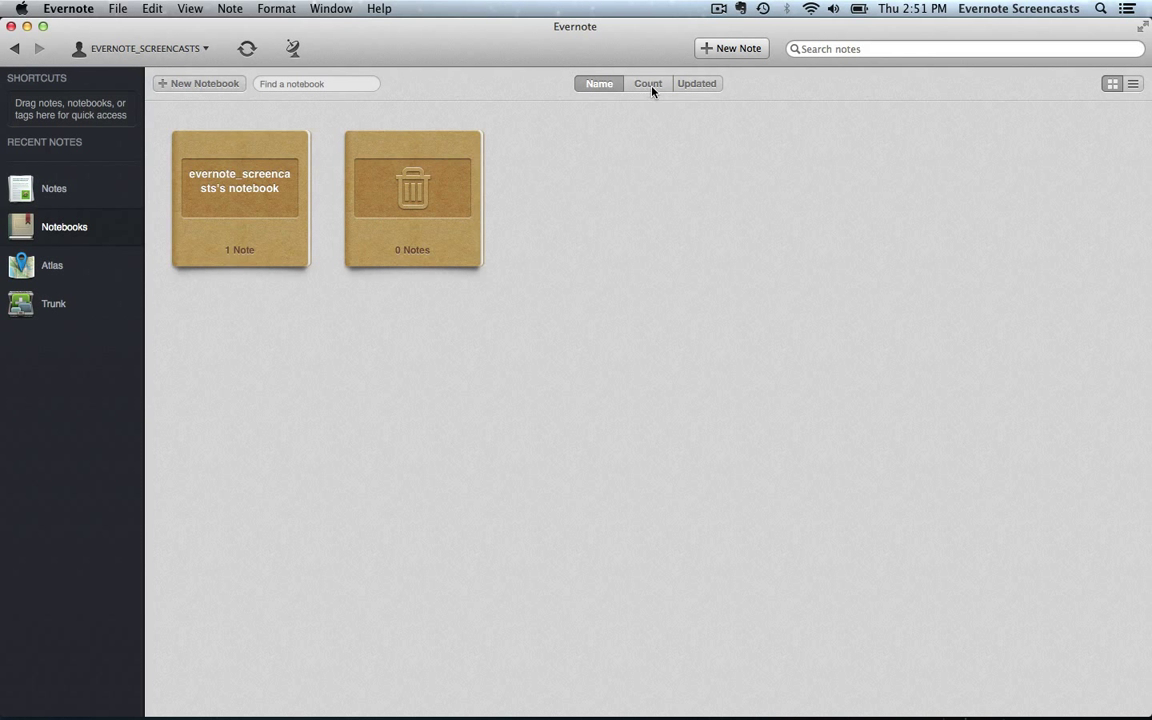
left_click(655, 89)
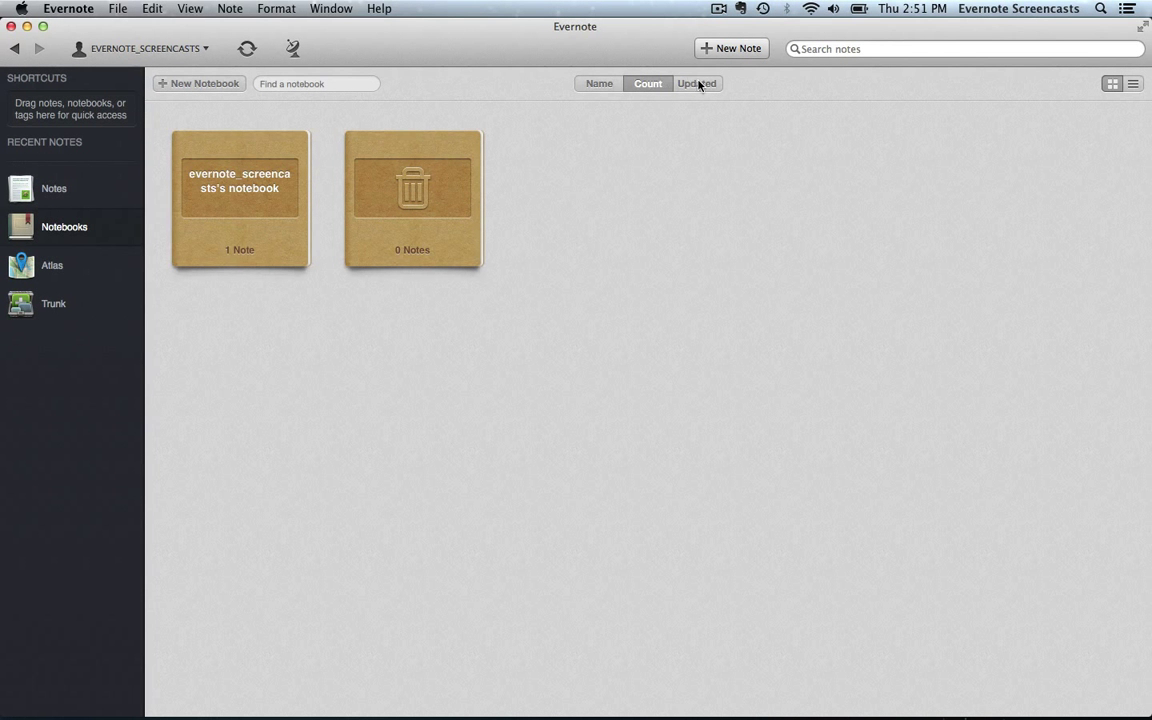
left_click(698, 86)
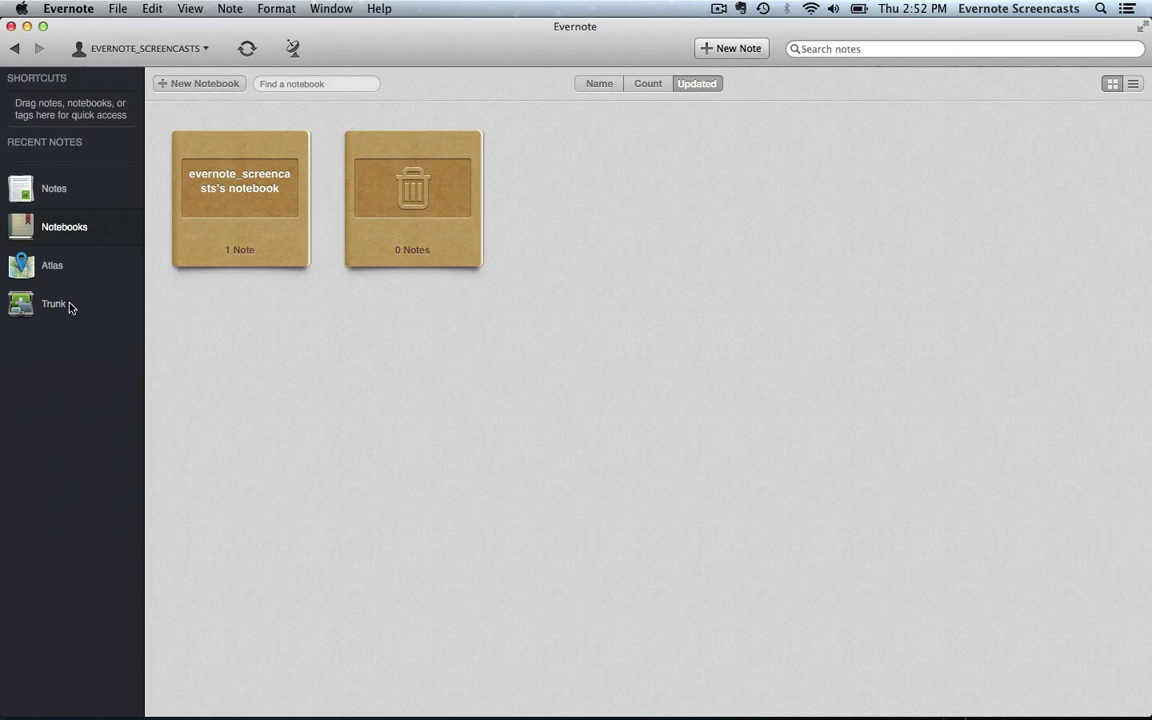
Step: View the notes organised on Atlas location maps, then return to All Notes
left_click(66, 263)
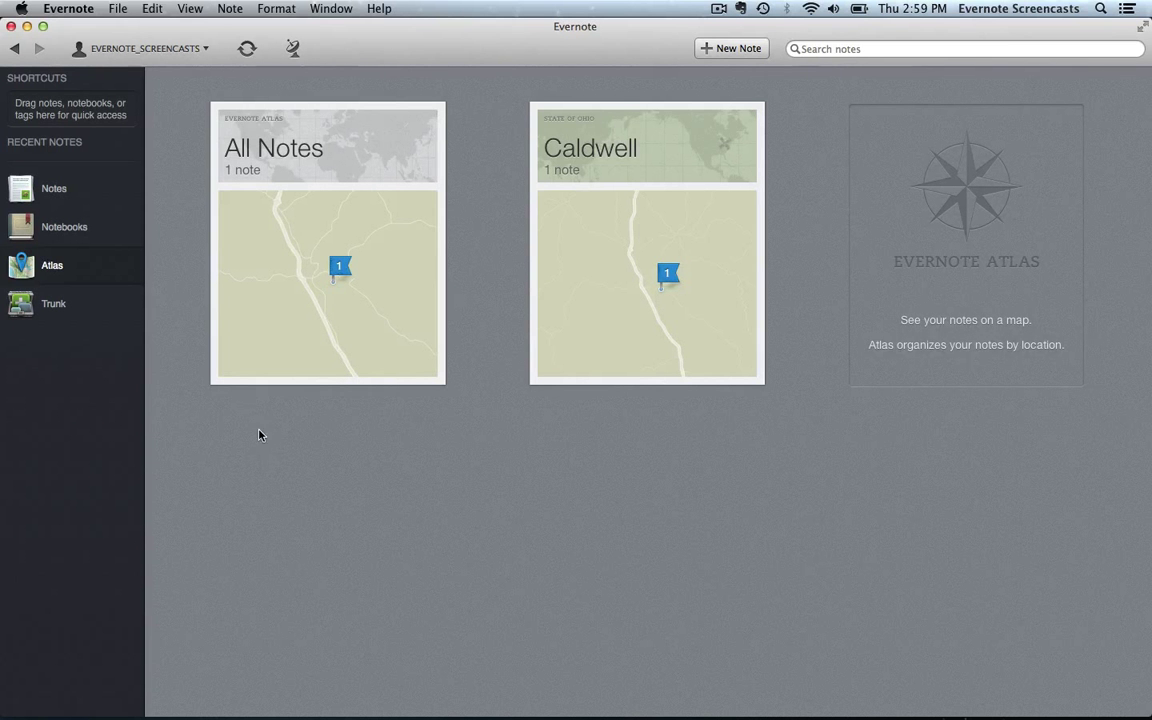
left_click(72, 187)
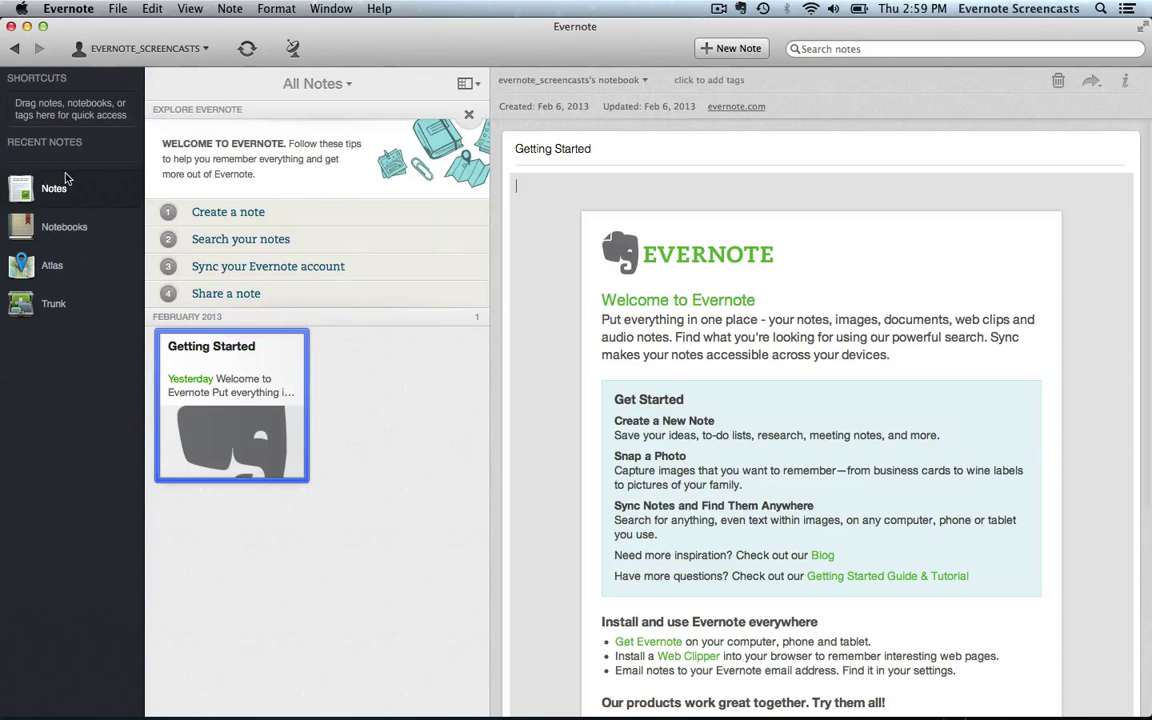
Step: Go Back and Forward through the views, return to Notes, and open the account dropdown
left_click(16, 50)
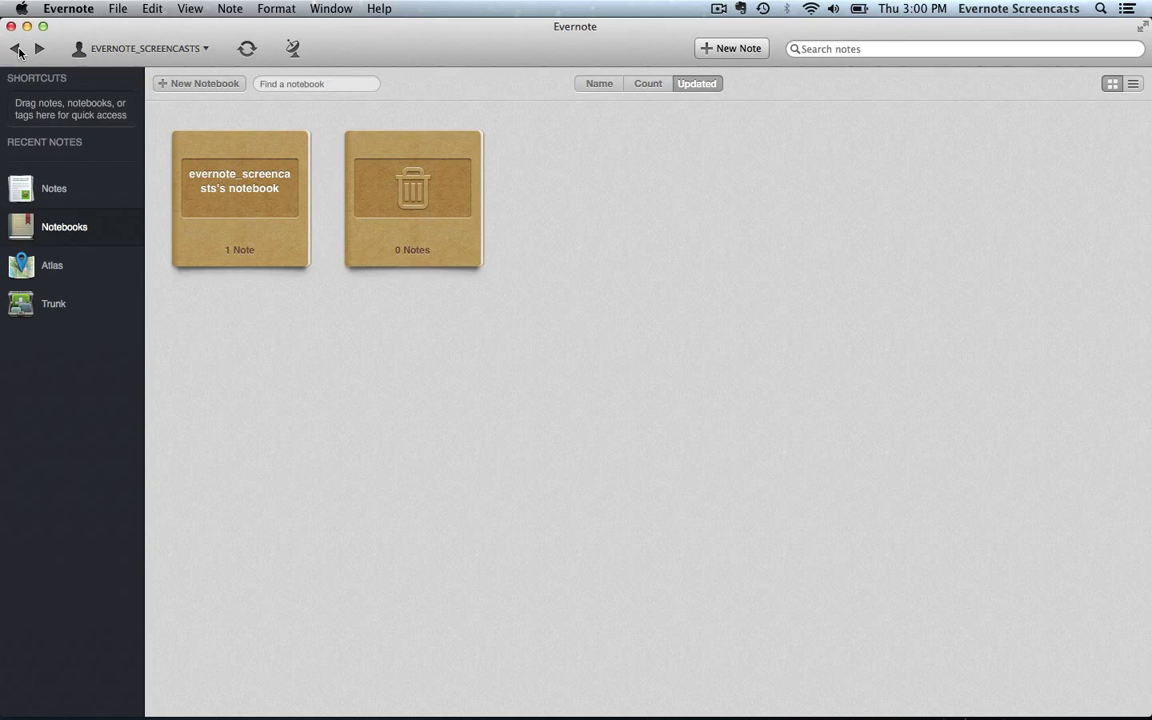
left_click(39, 48)
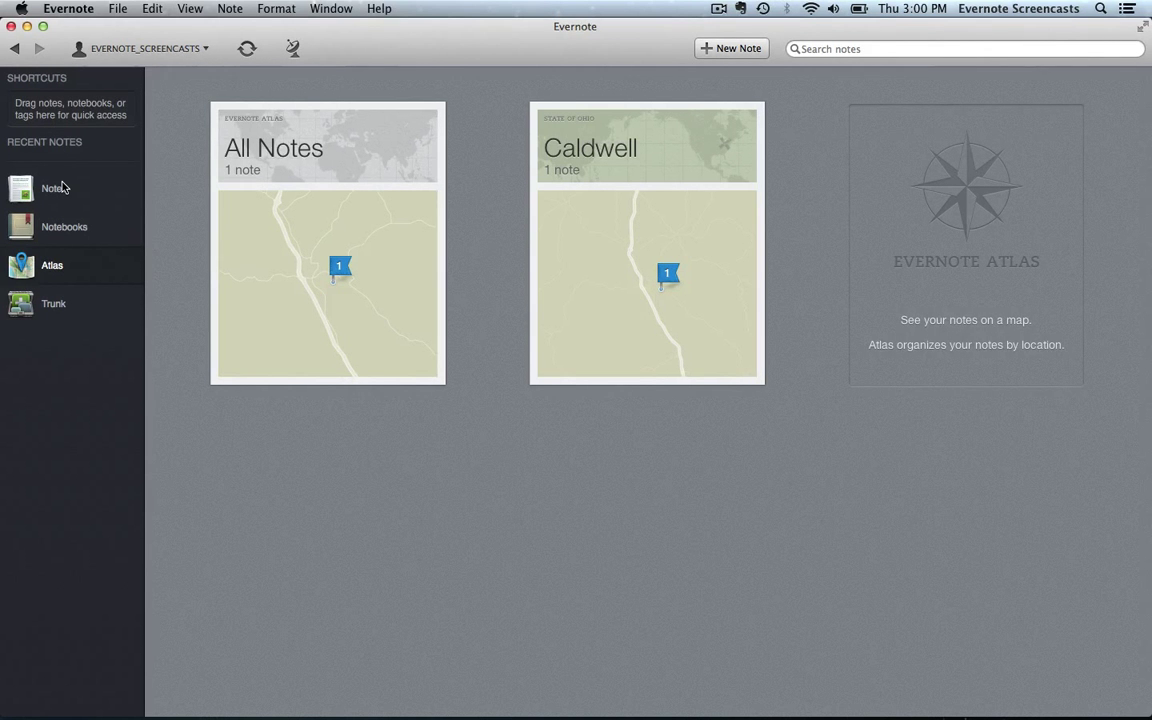
left_click(55, 188)
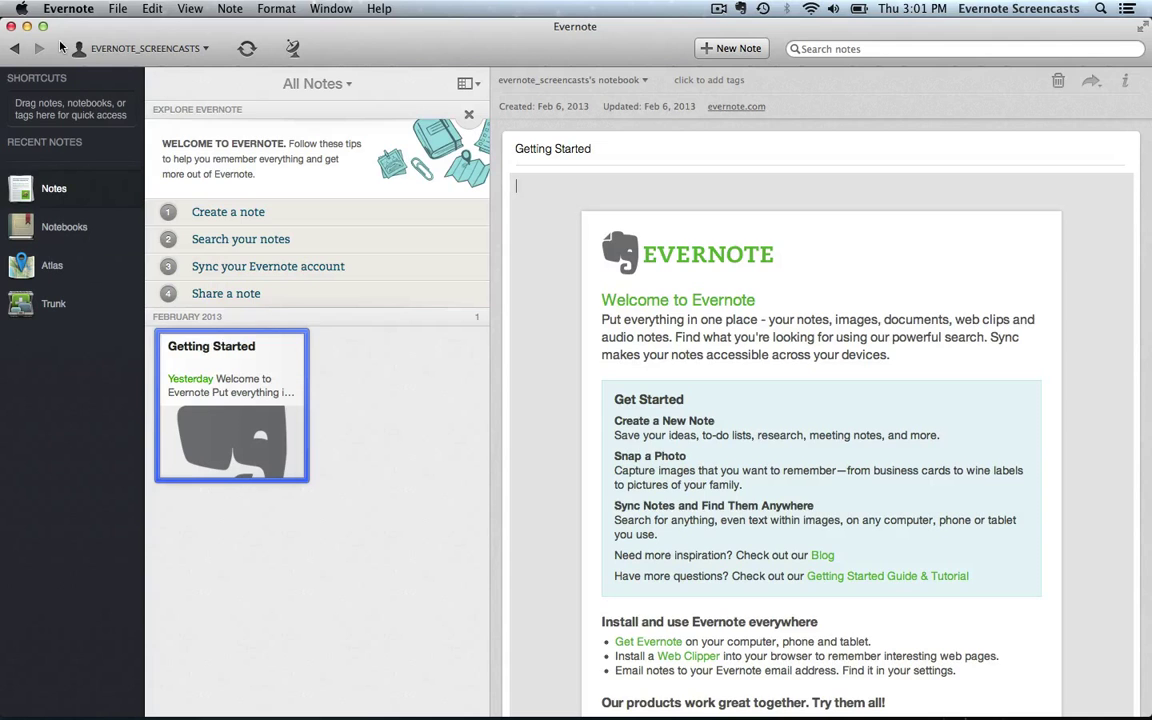
left_click(145, 48)
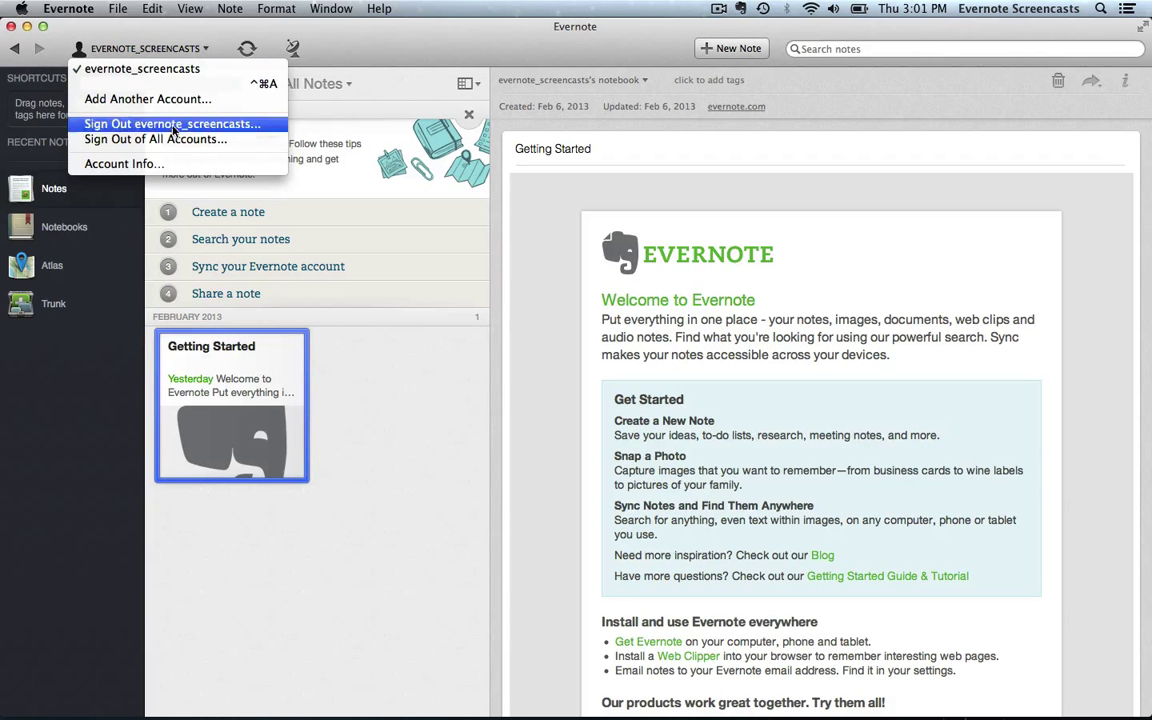
Step: Review account usage in the Account Info window, then close it
left_click(170, 164)
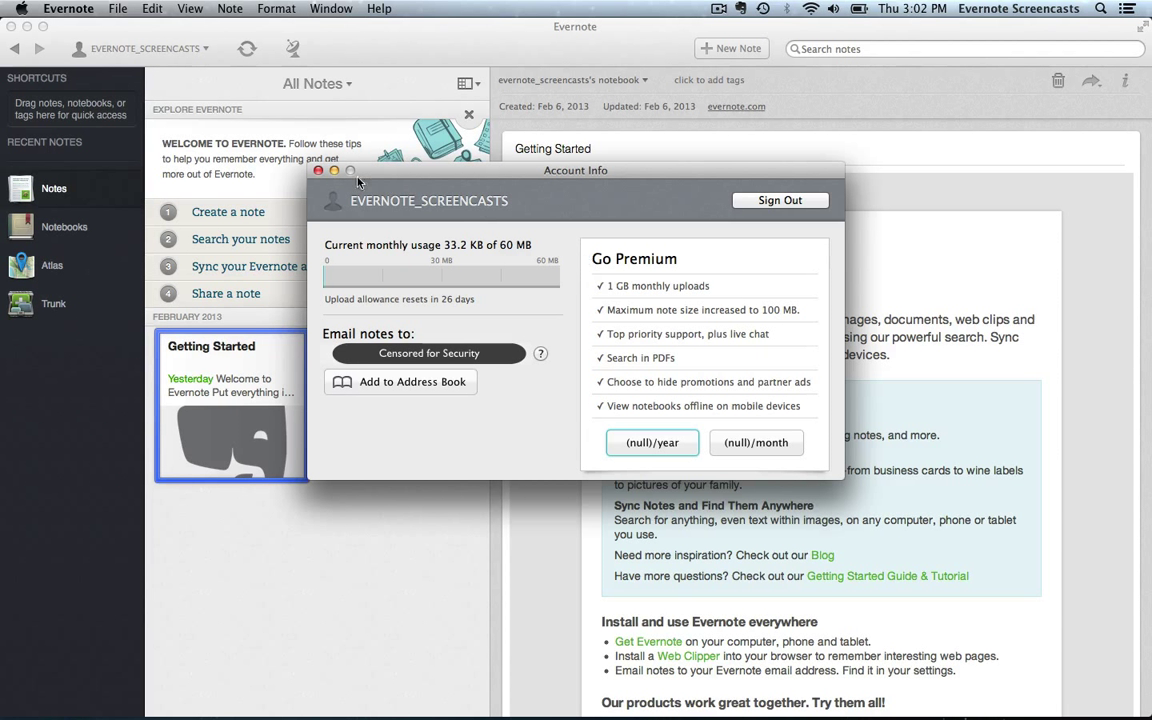
left_click(288, 152)
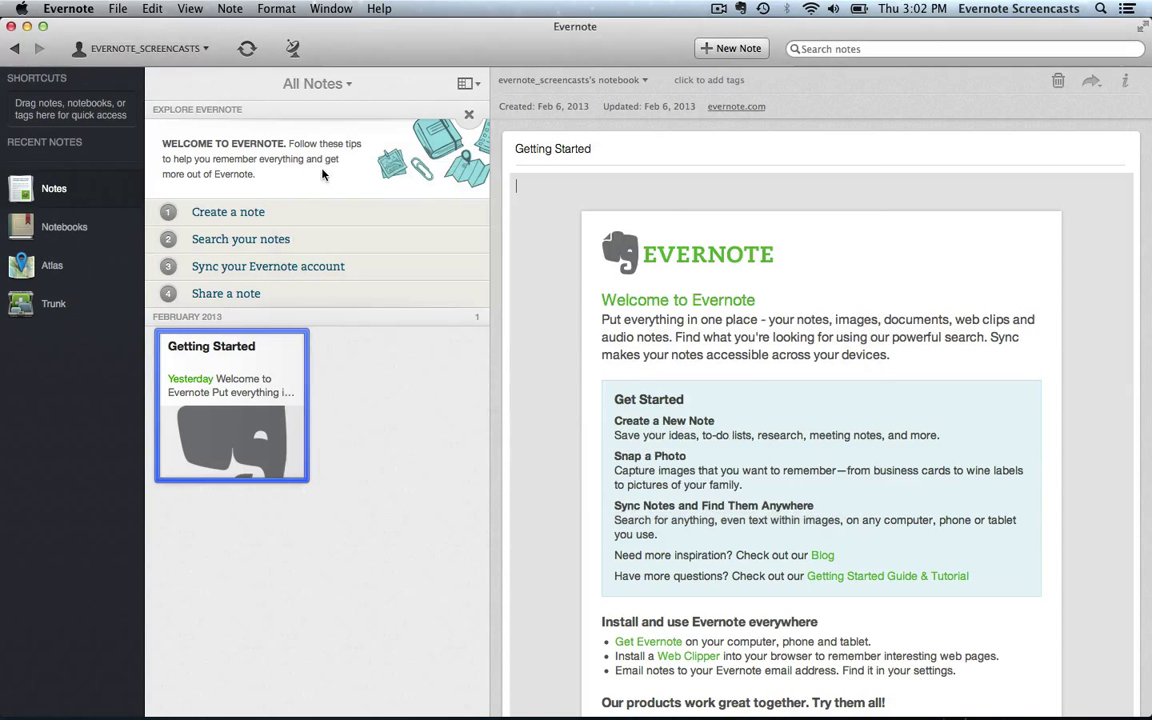
left_click(295, 48)
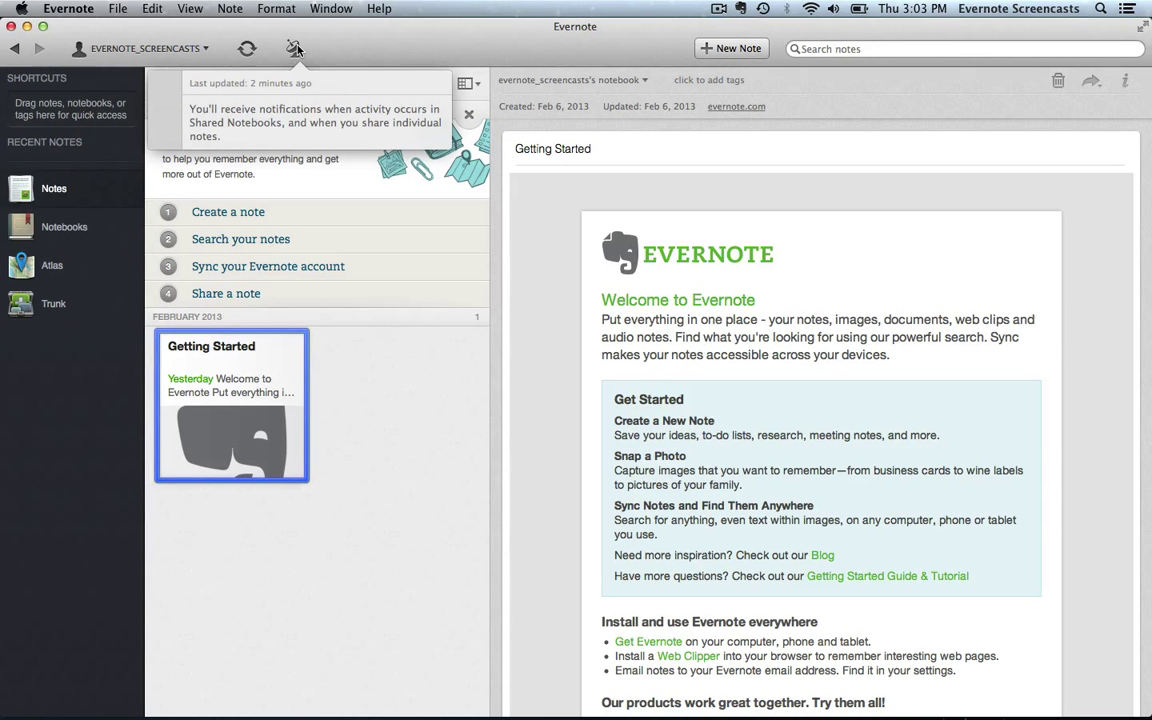
left_click(295, 48)
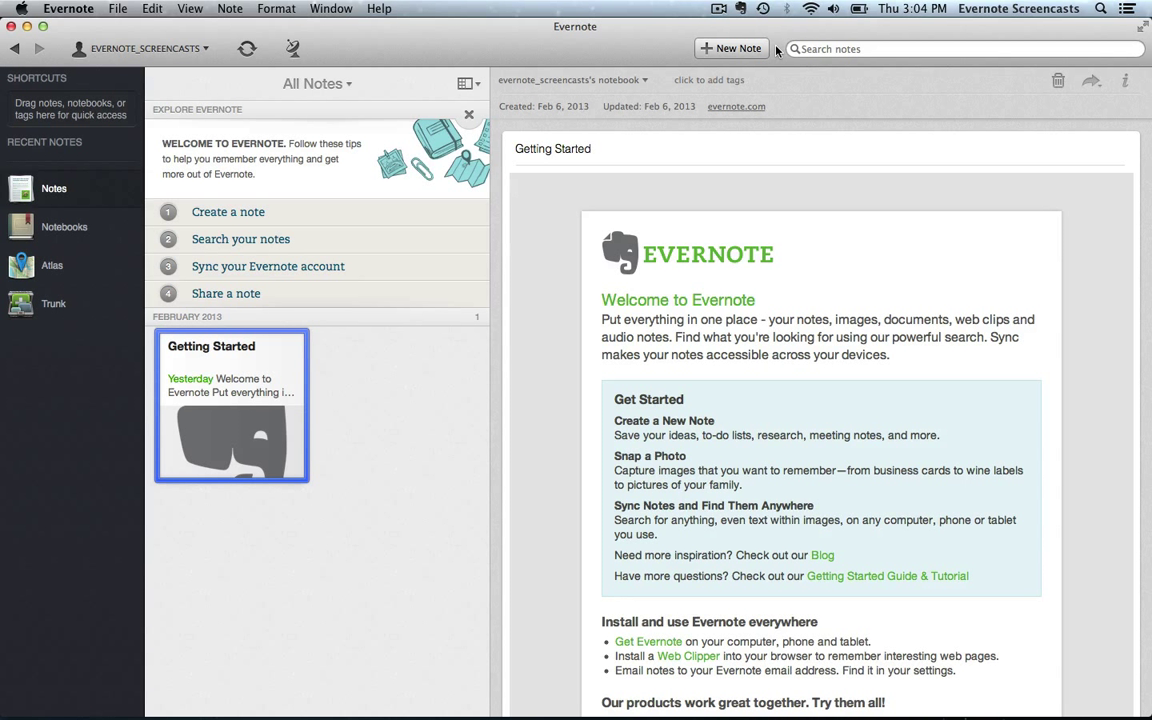
Step: Activate note search so the suggestions panel lists Getting Started under recent notes
left_click(870, 48)
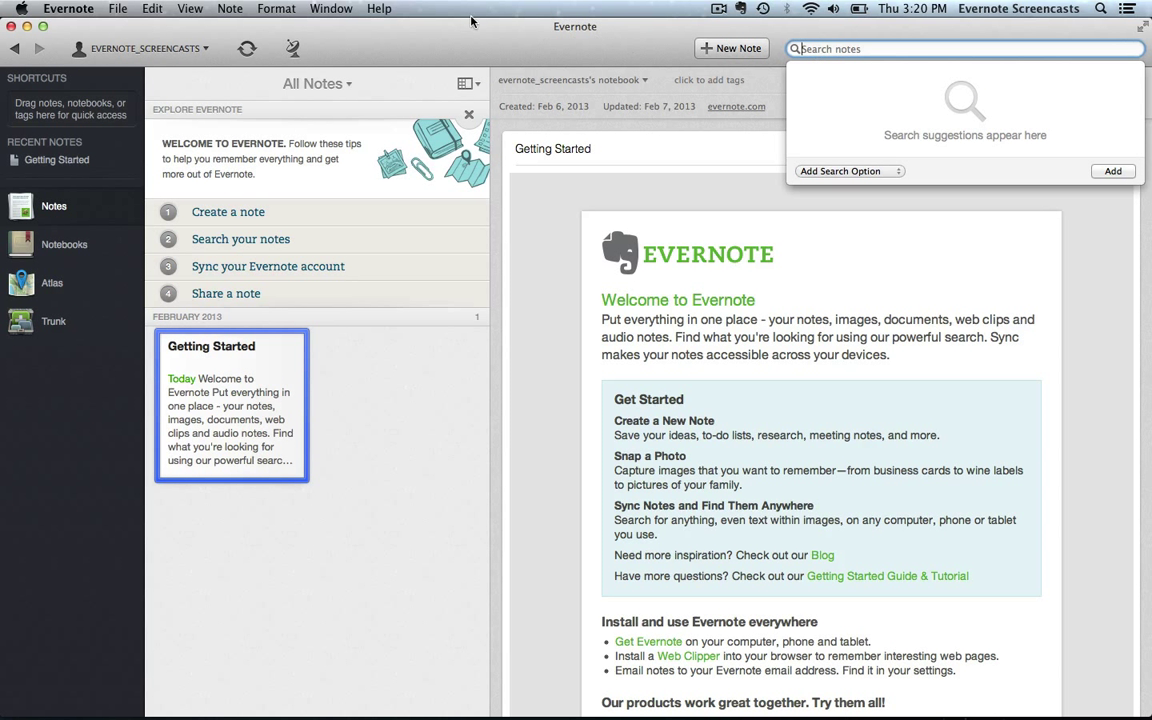
Step: Browse the Ruby Tuesday receipt and newspaper photo notes, then open the CEO 'How I Work' interview
left_click(469, 20)
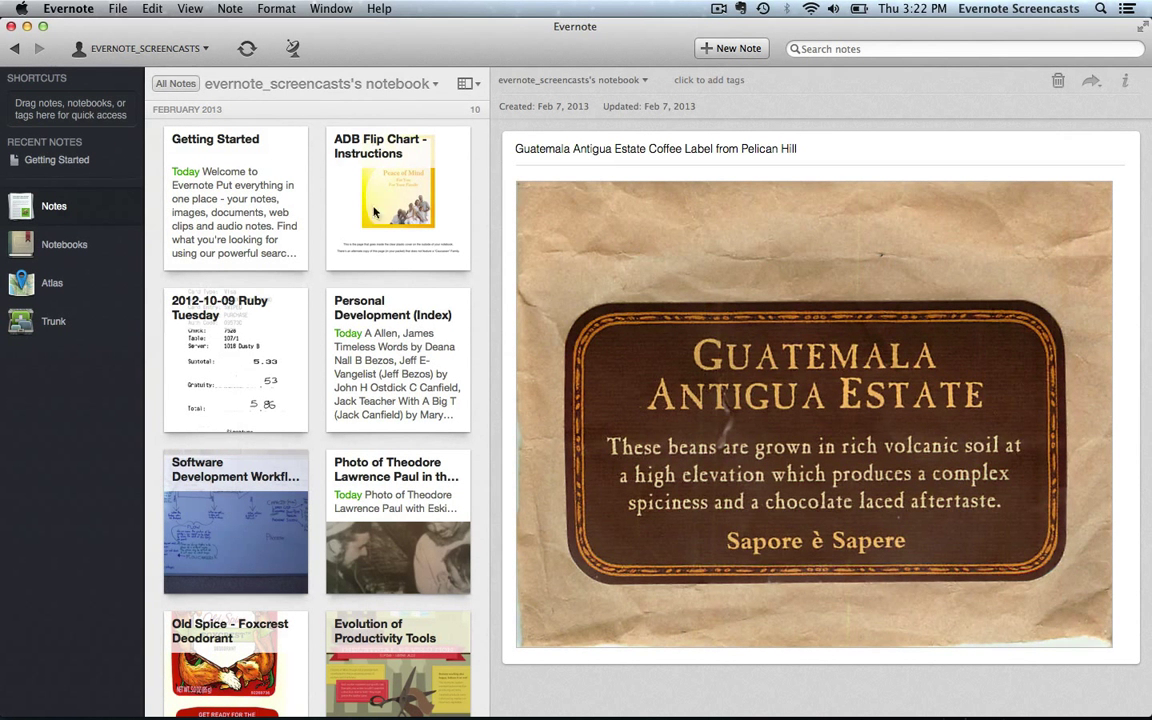
left_click(274, 403)
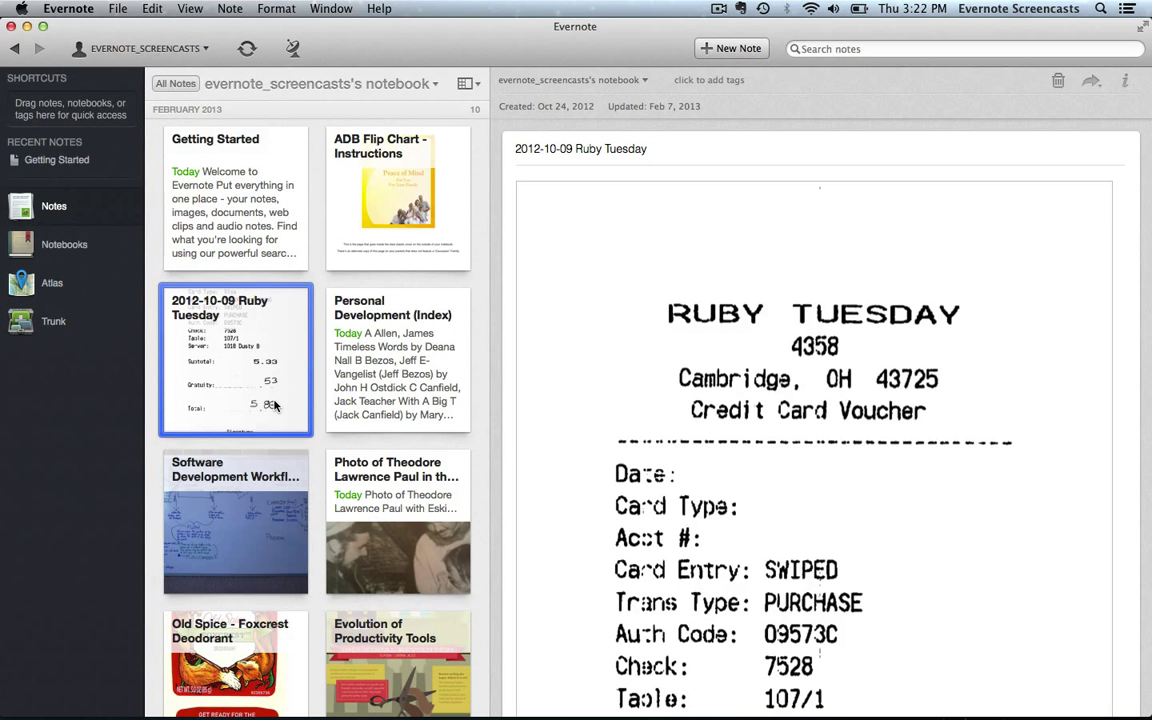
left_click(400, 555)
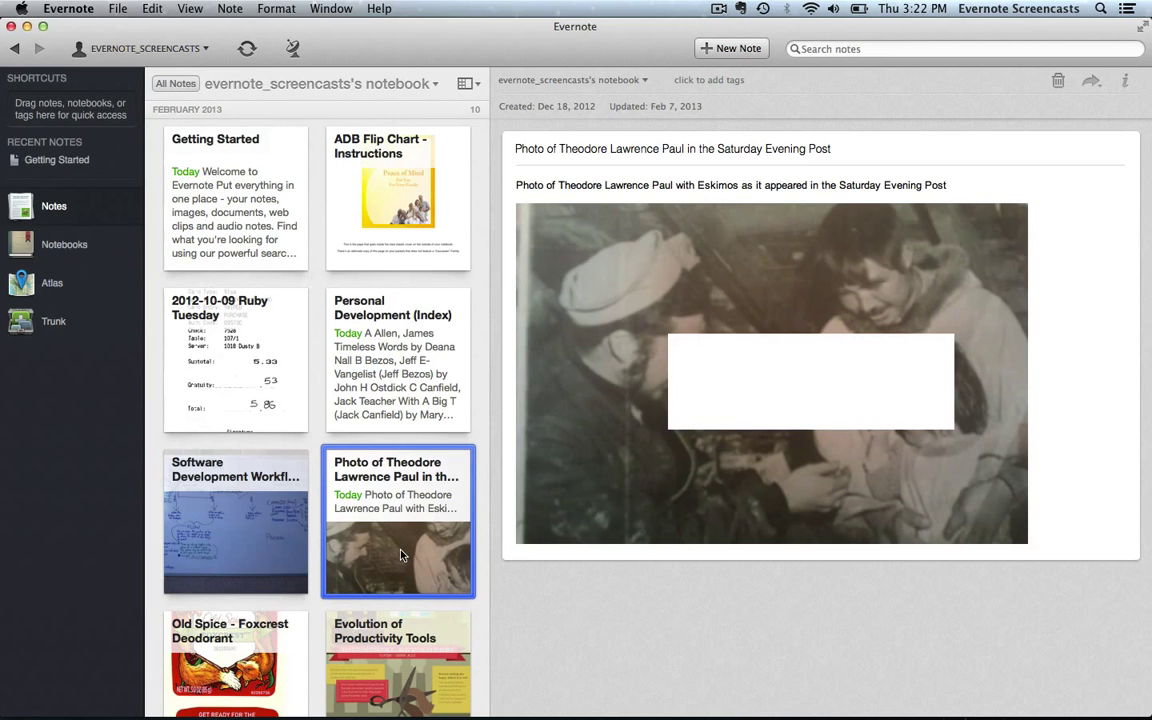
scroll(399, 553, "down", 10)
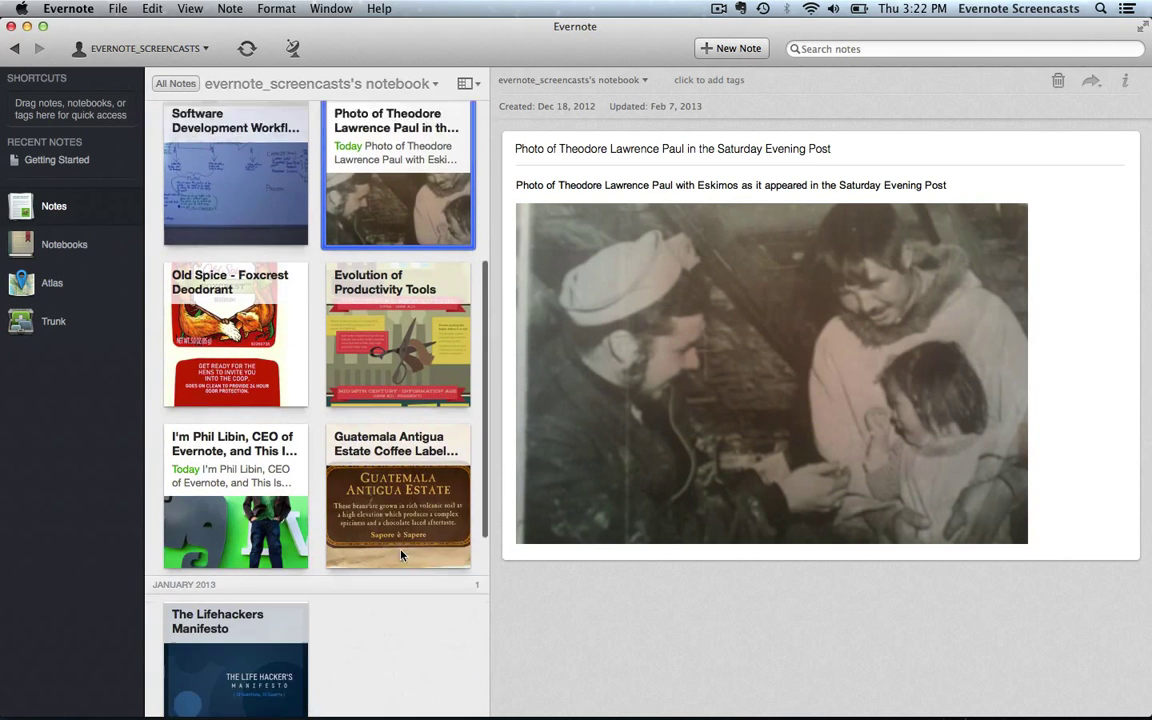
left_click(257, 432)
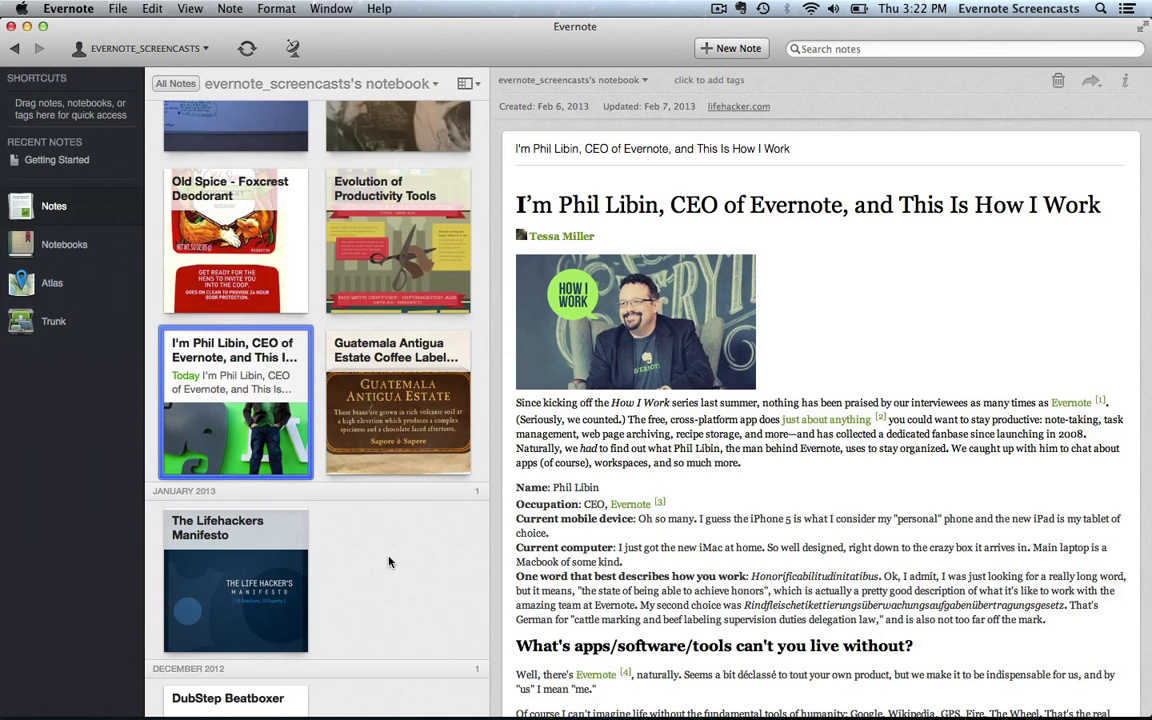
scroll(391, 560, "up", 9)
scroll(390, 562, "up", 1)
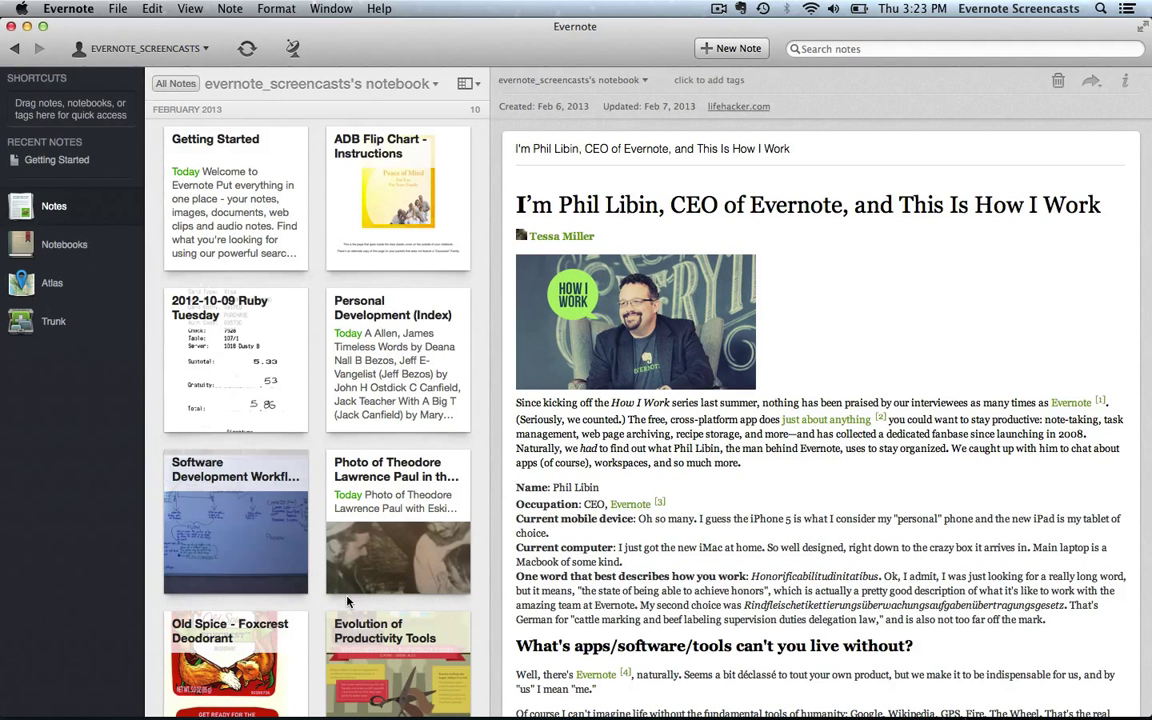
left_click(864, 48)
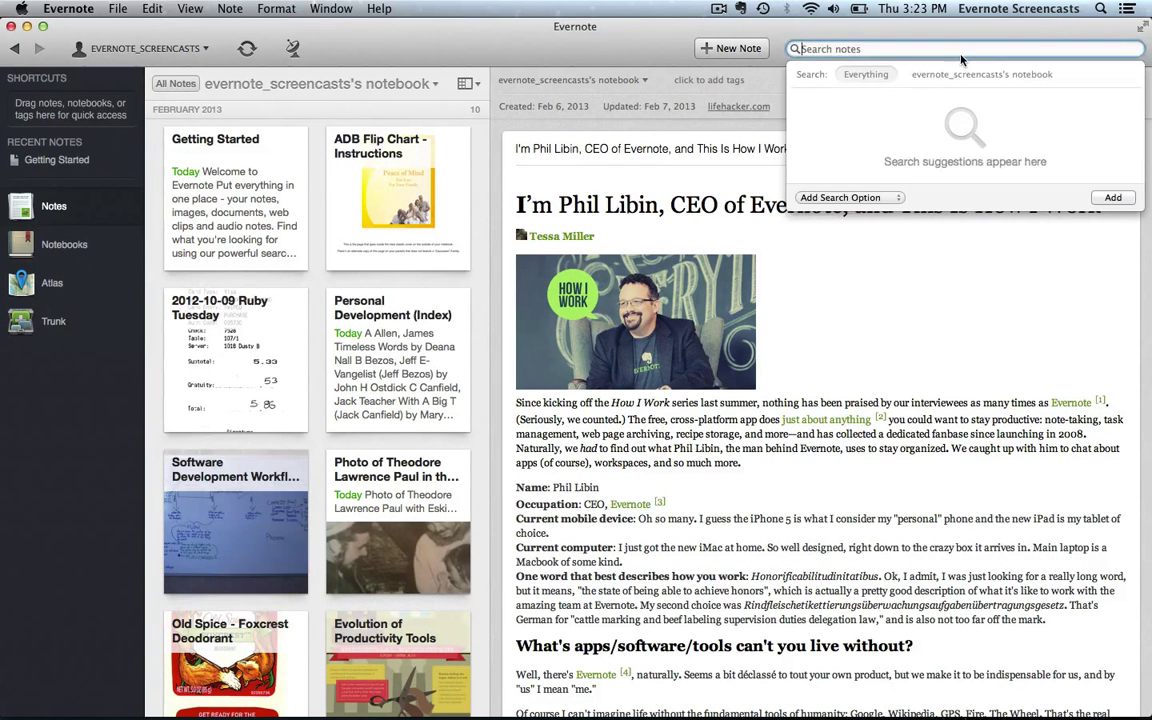
type("Phil")
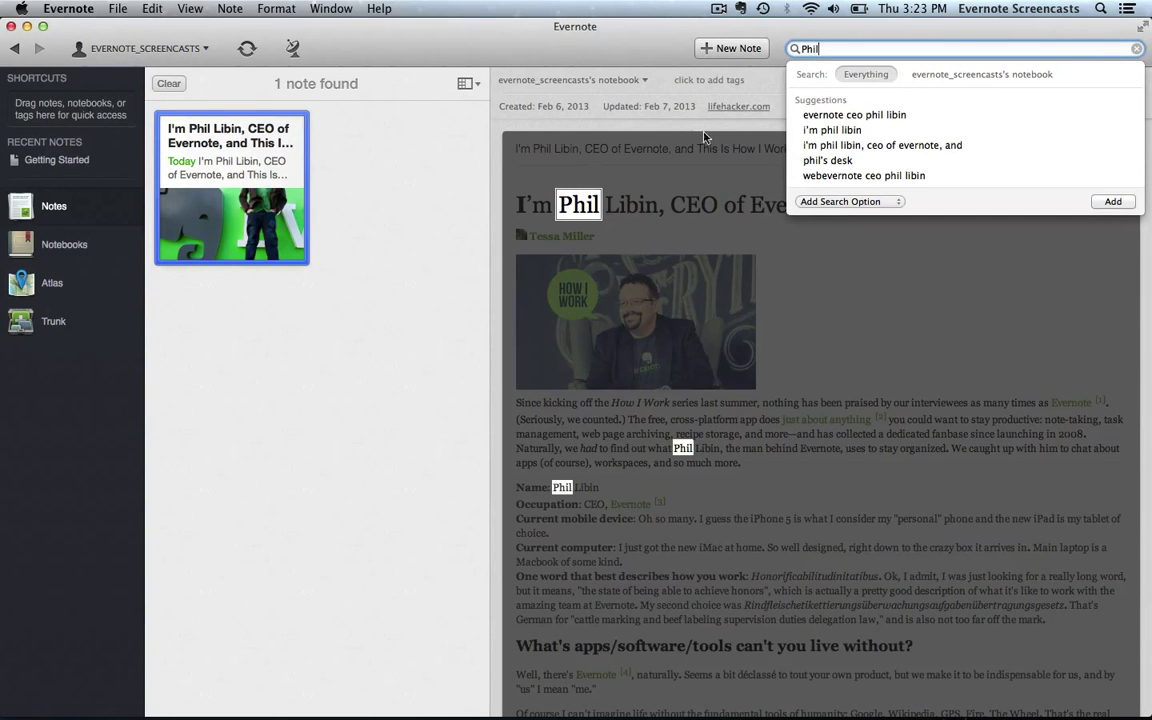
left_click(372, 139)
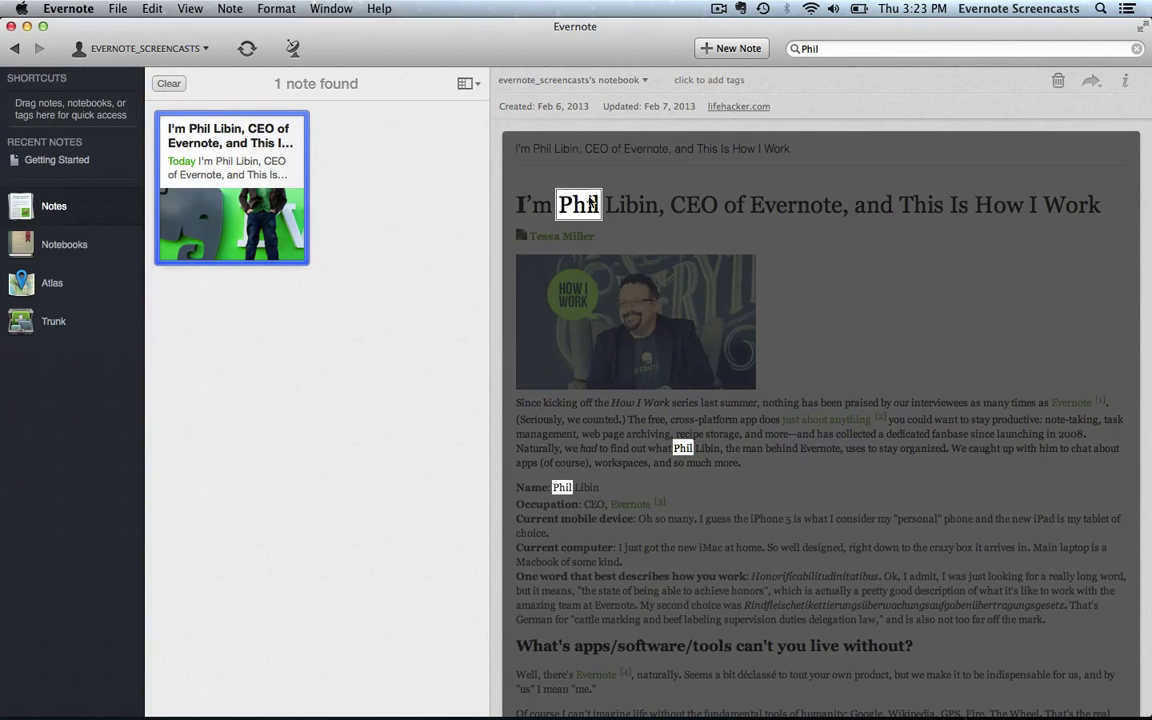
left_click(630, 204)
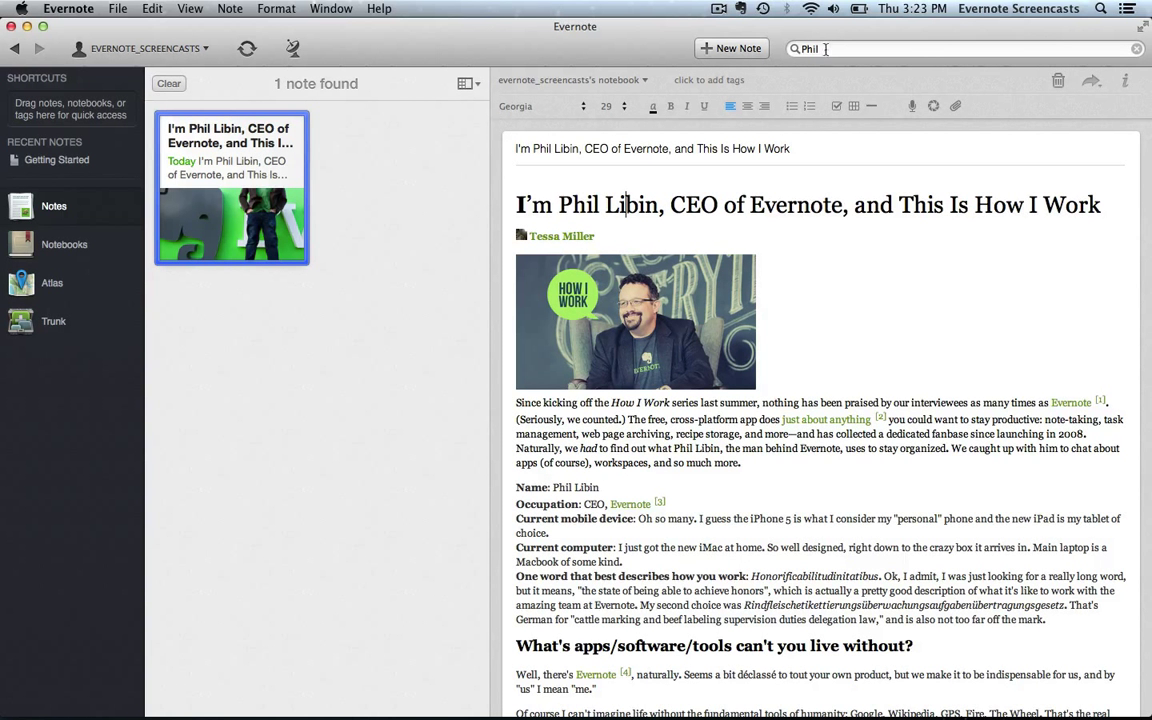
key("super+alt+f")
key("BackSpace")
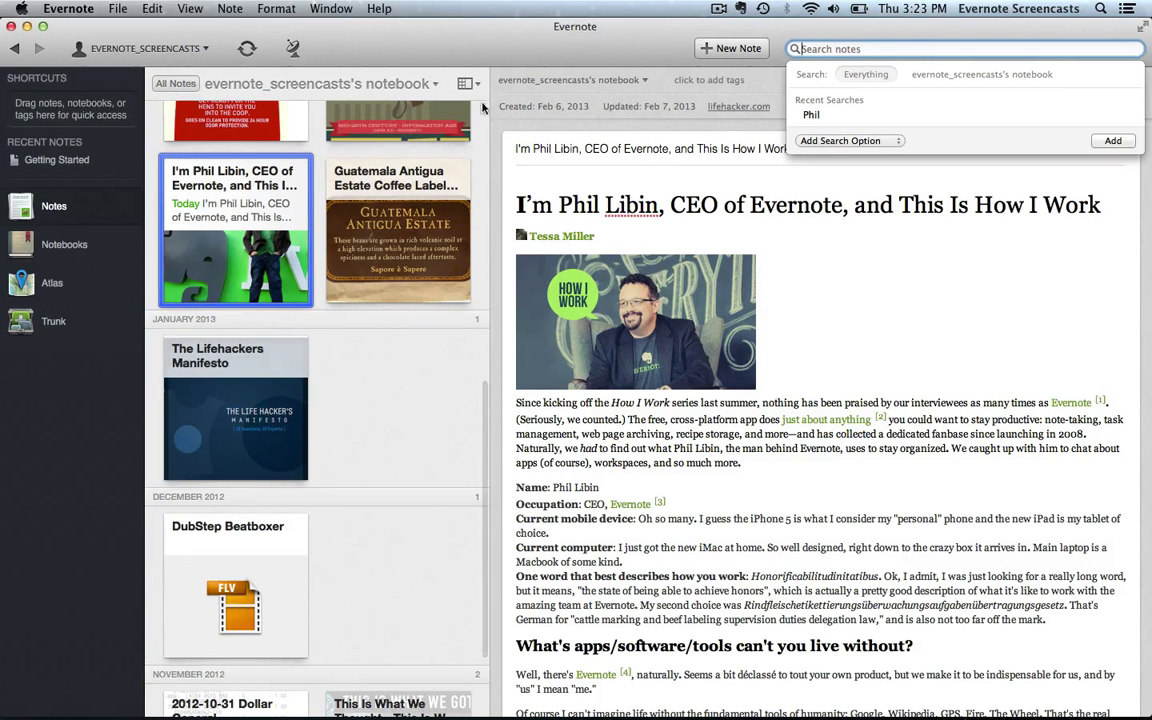
scroll(424, 515, "up", 5)
scroll(424, 515, "up", 4)
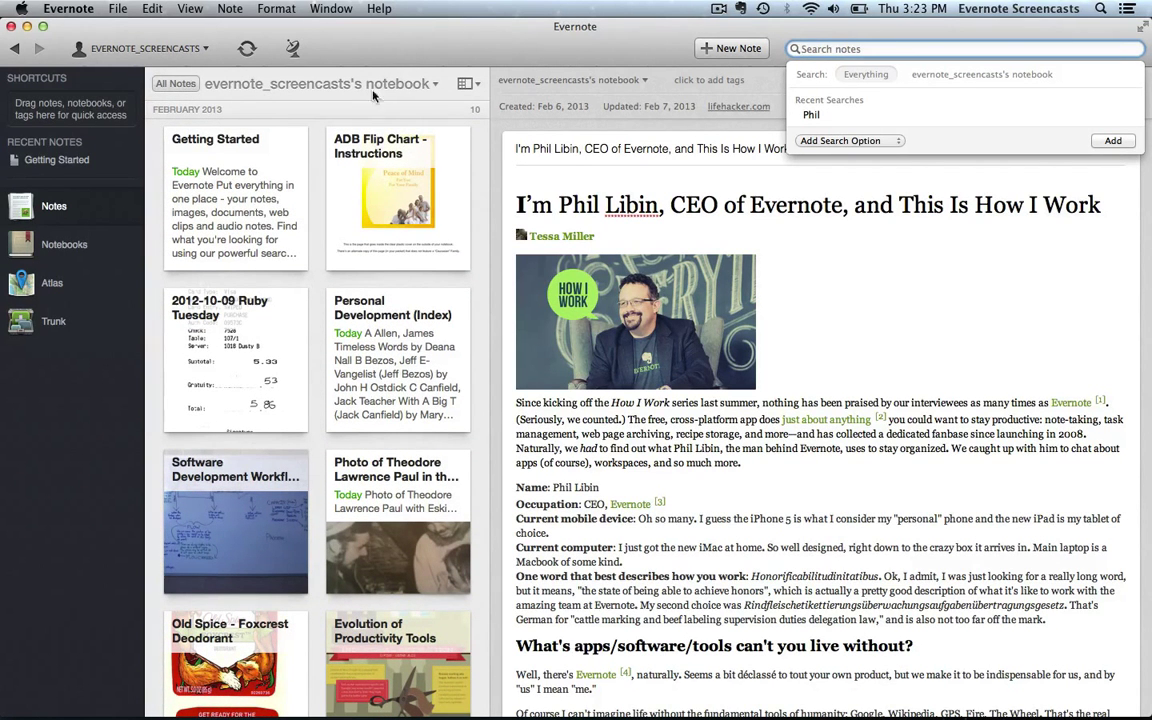
Step: Dismiss the search suggestions and bring up the note list's Sort by options
key("Escape")
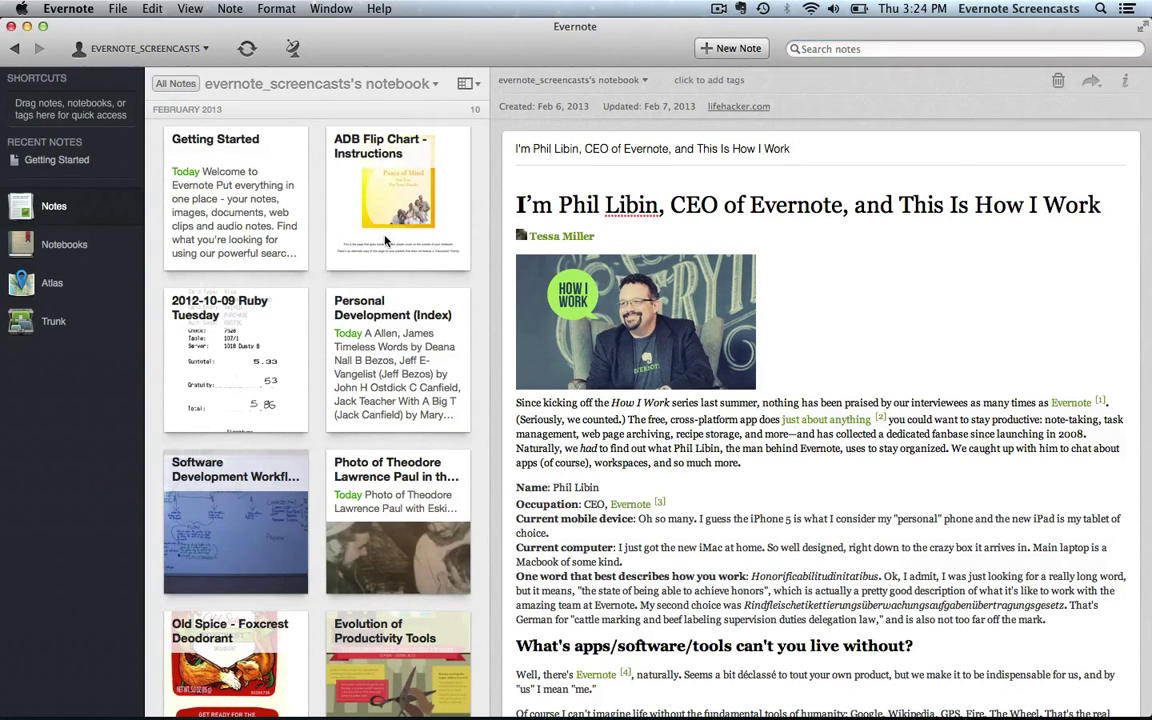
left_click(470, 86)
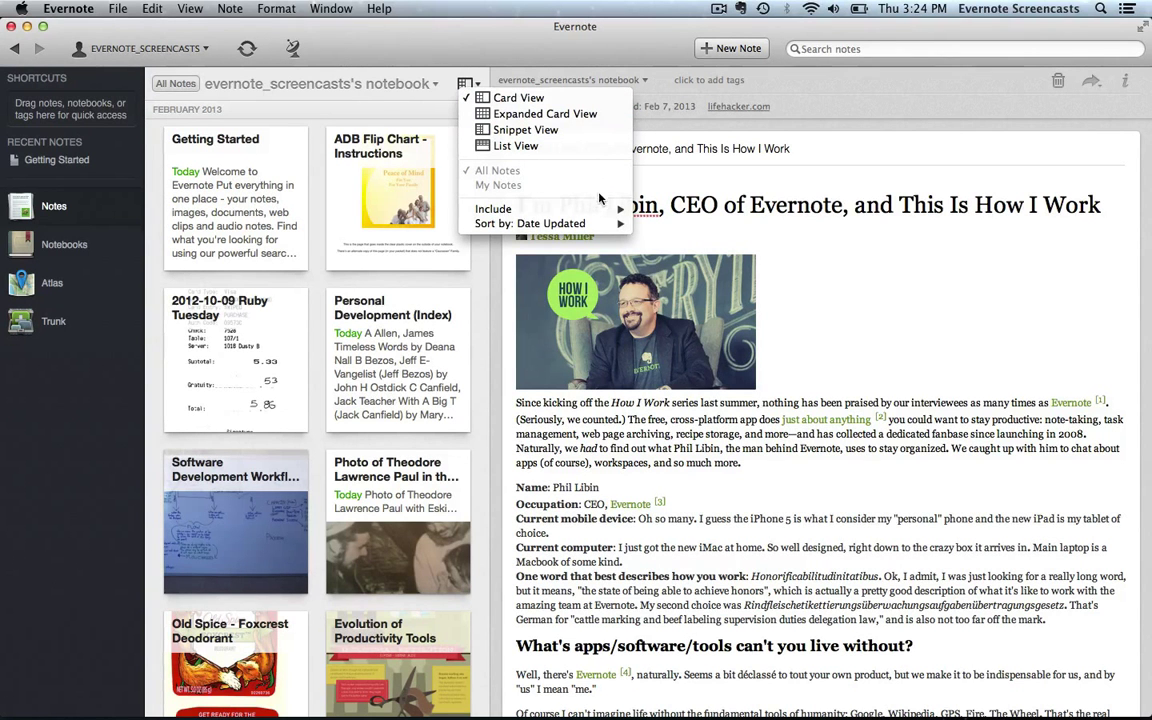
mouse_move(604, 226)
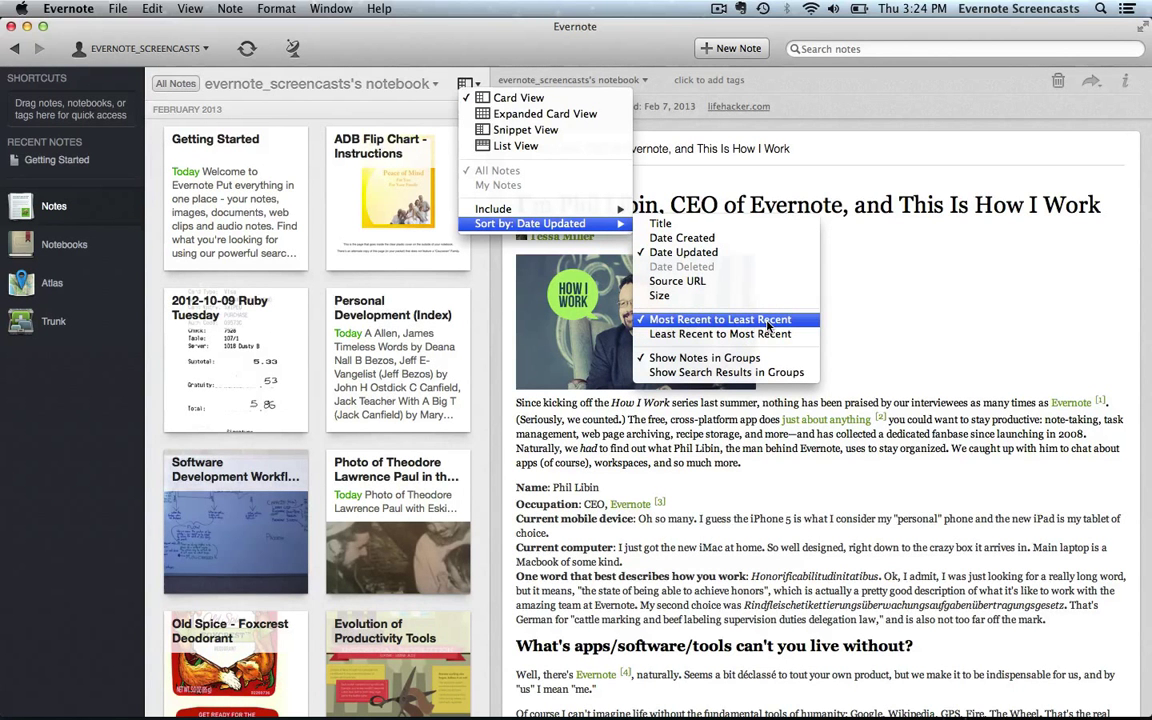
Step: Sort the notes by Date Created, ordered Oldest to Newest starting from October 2012
left_click(770, 240)
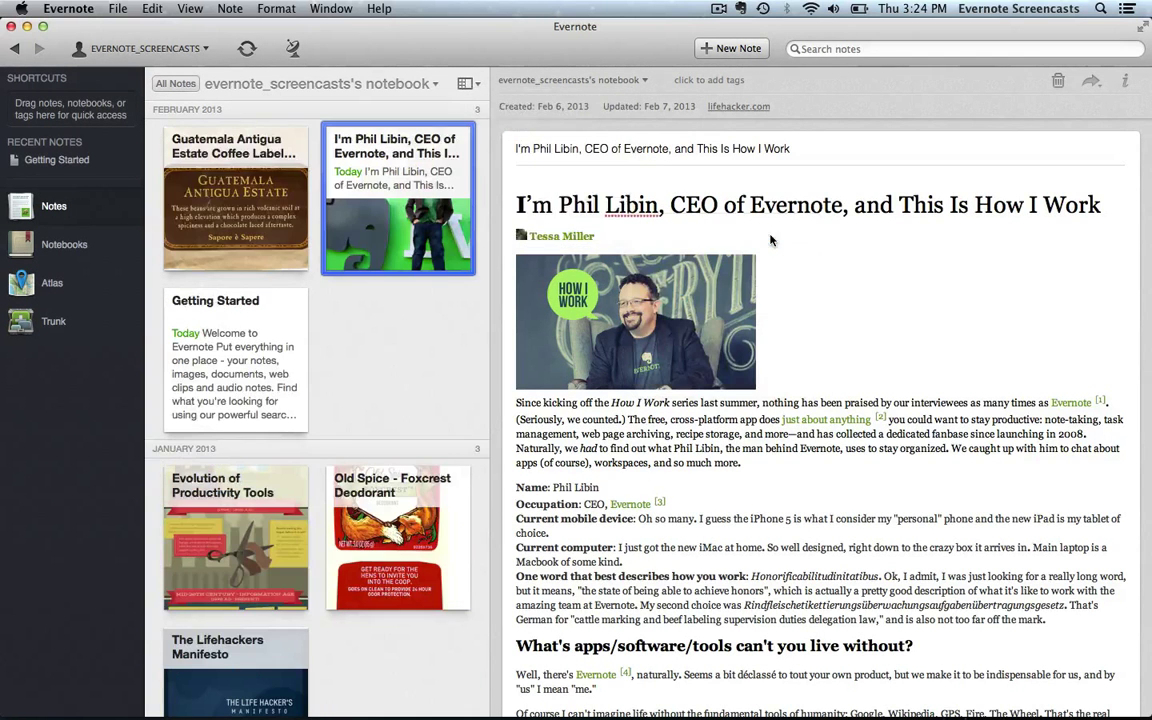
left_click(470, 87)
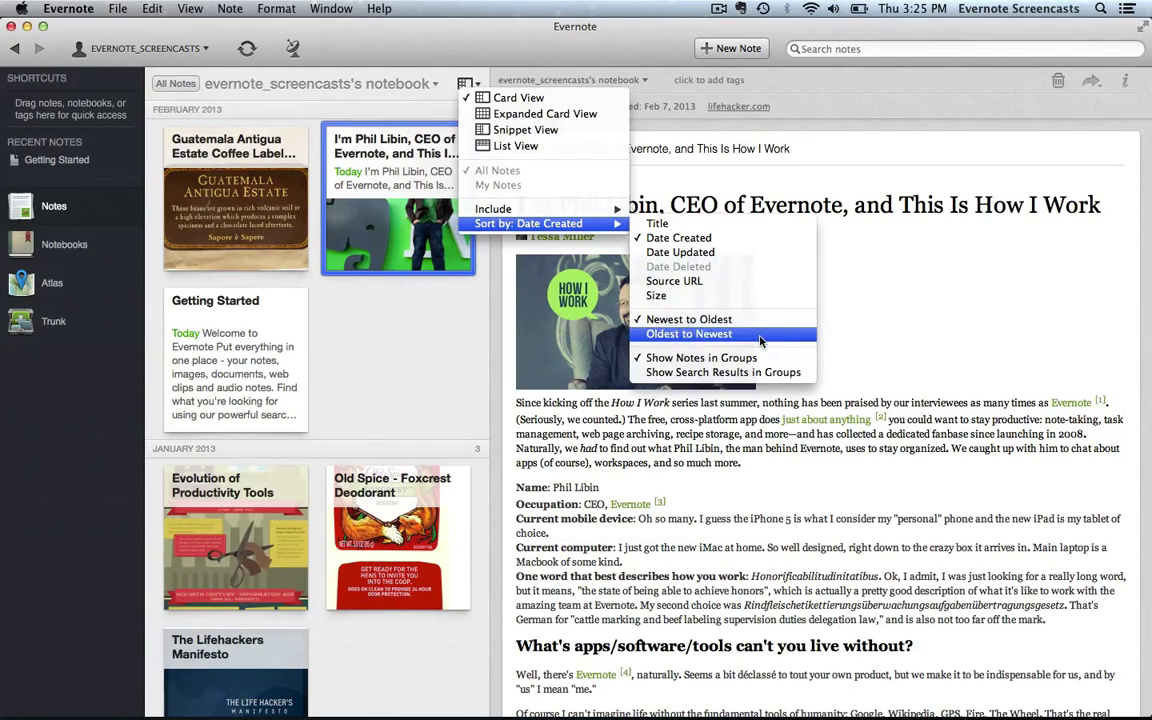
left_click(760, 334)
scroll(379, 366, "down", 10)
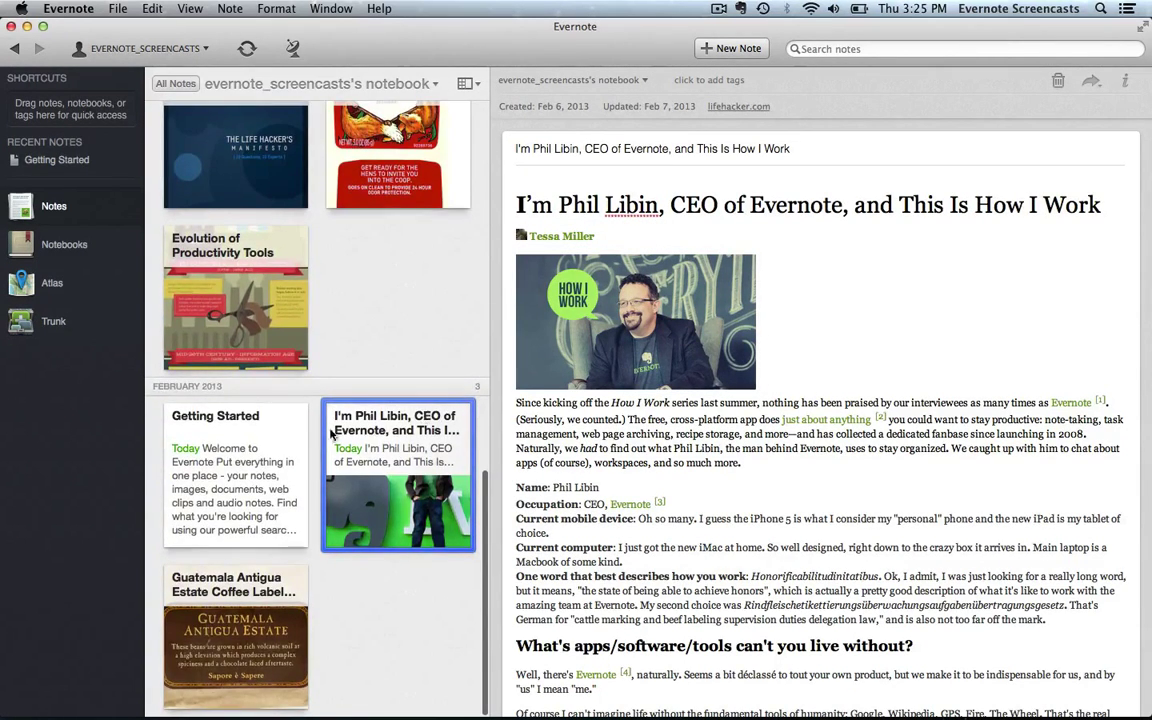
scroll(424, 400, "up", 10)
left_click(466, 83)
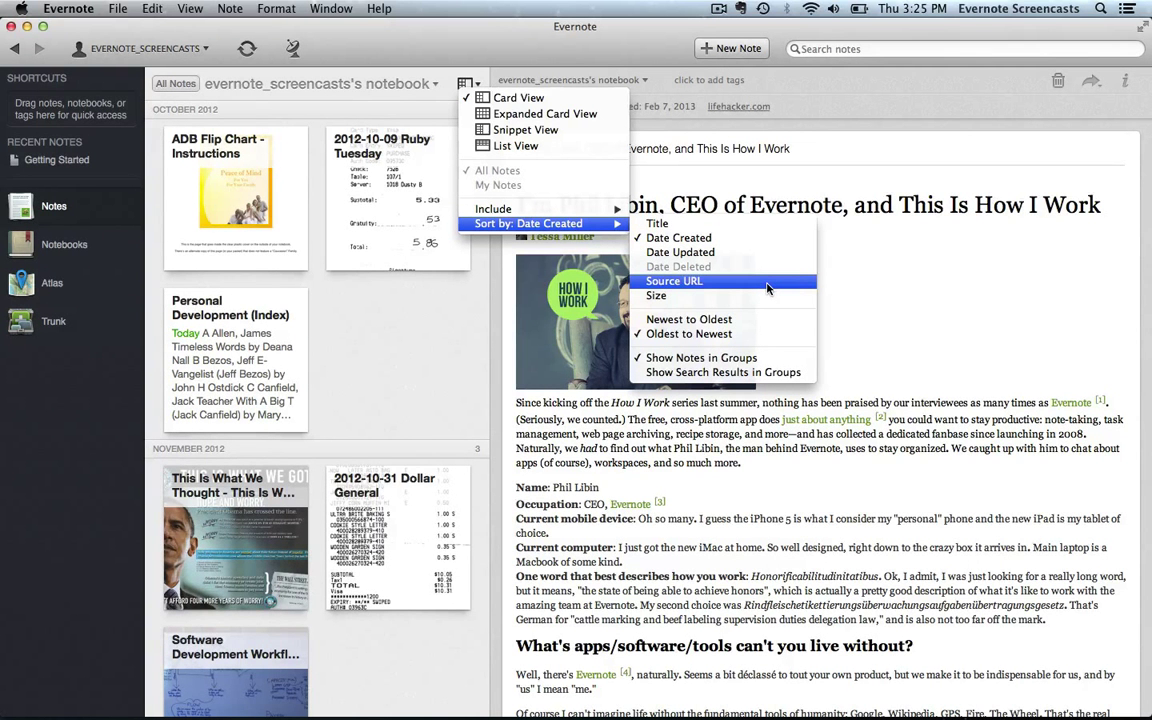
key("Escape")
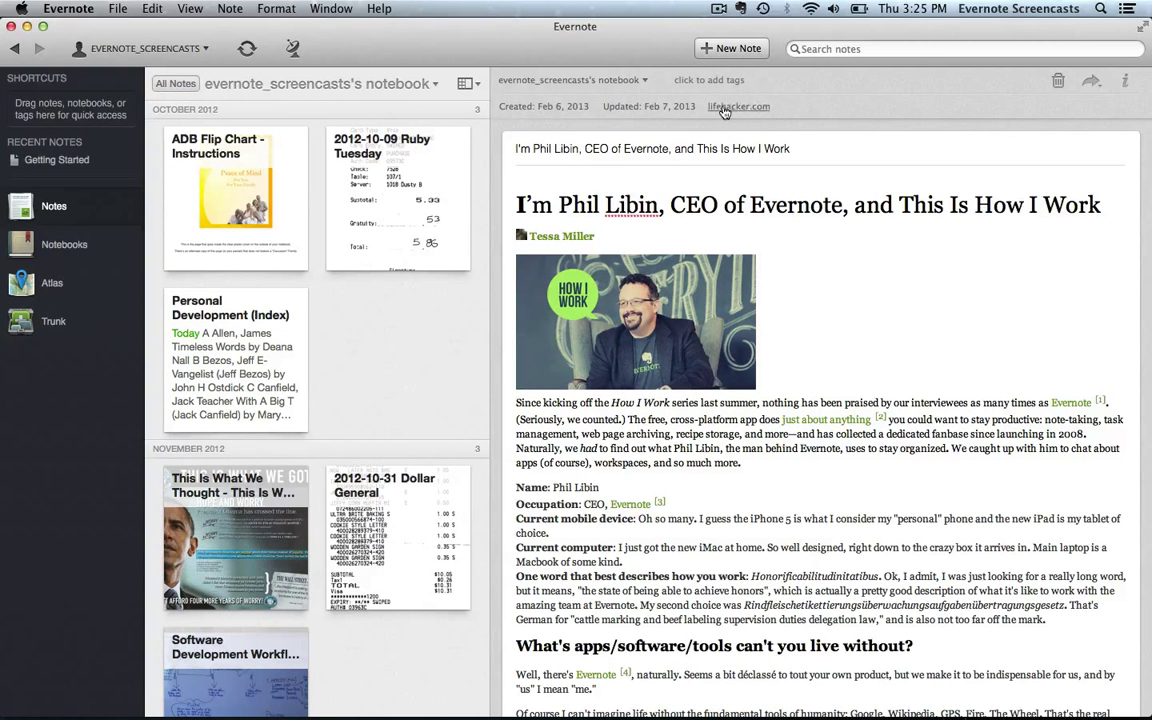
left_click(1125, 81)
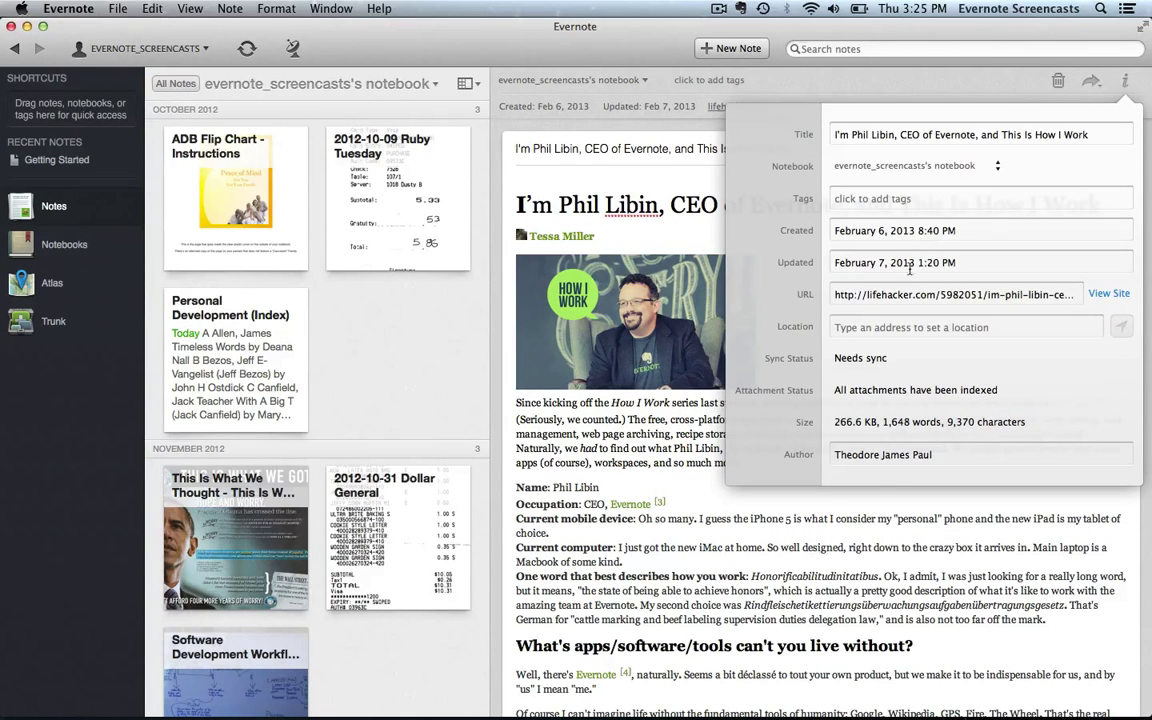
triple_click(902, 293)
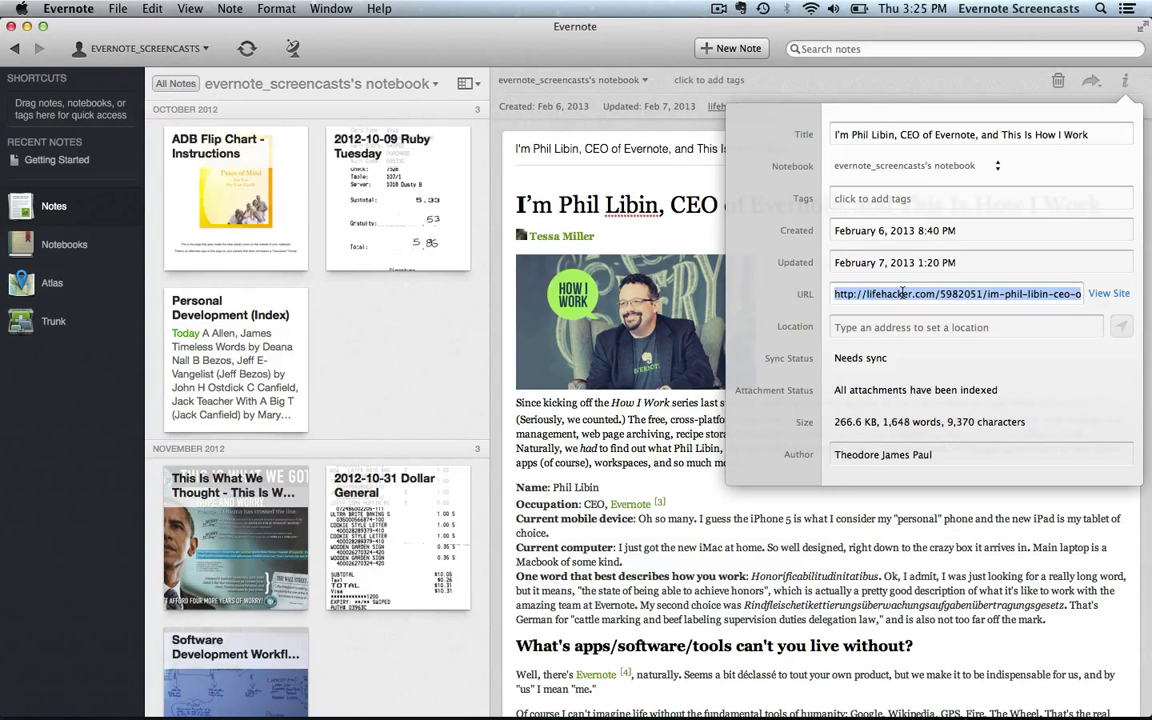
left_click(1012, 70)
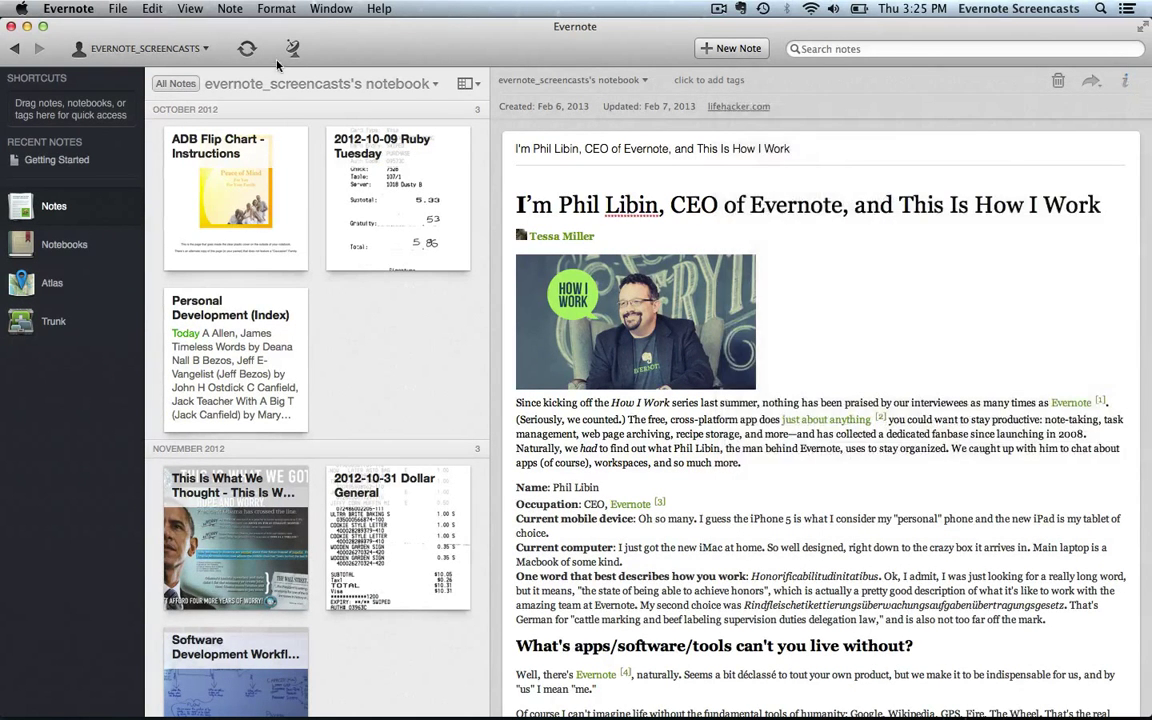
left_click(469, 83)
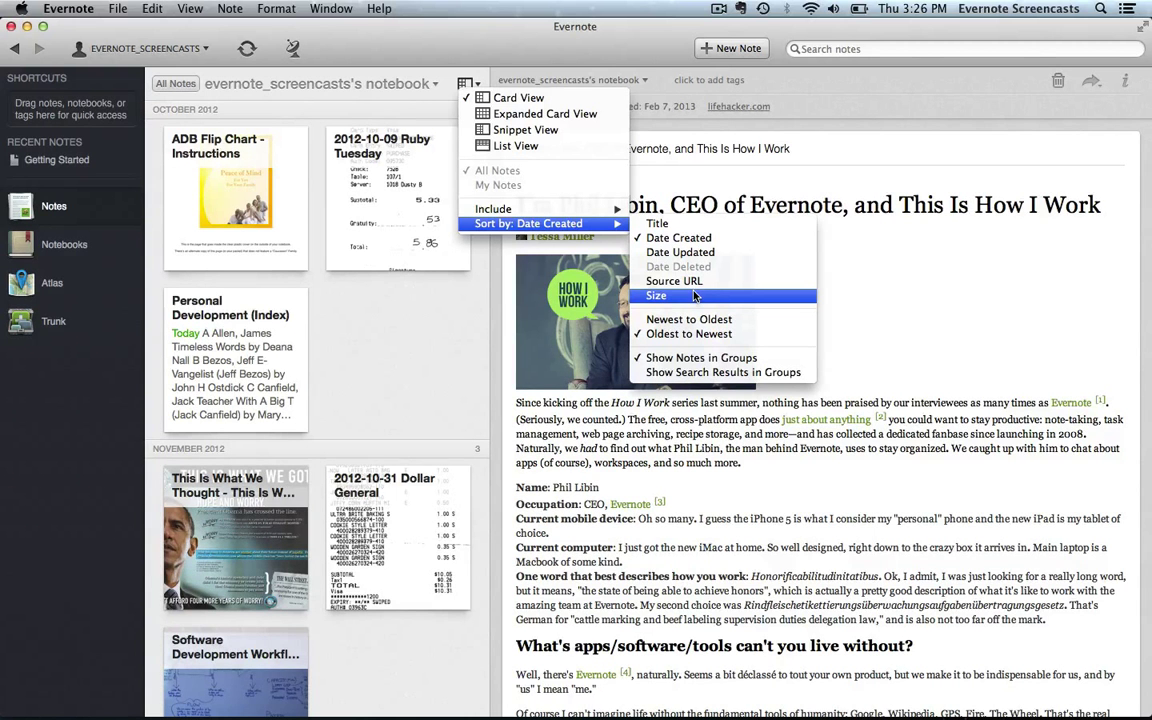
Step: Close the sort and recent-search popups and scroll through the oldest-first note list
left_click(855, 49)
left_click(855, 49)
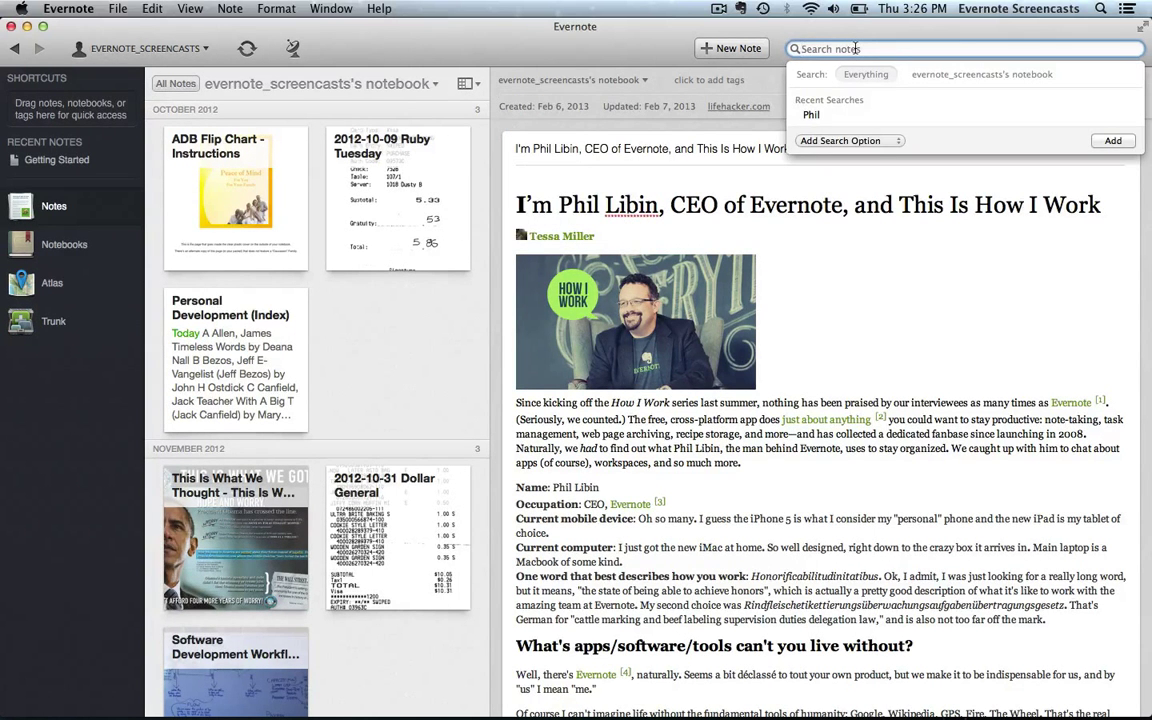
left_click(482, 85)
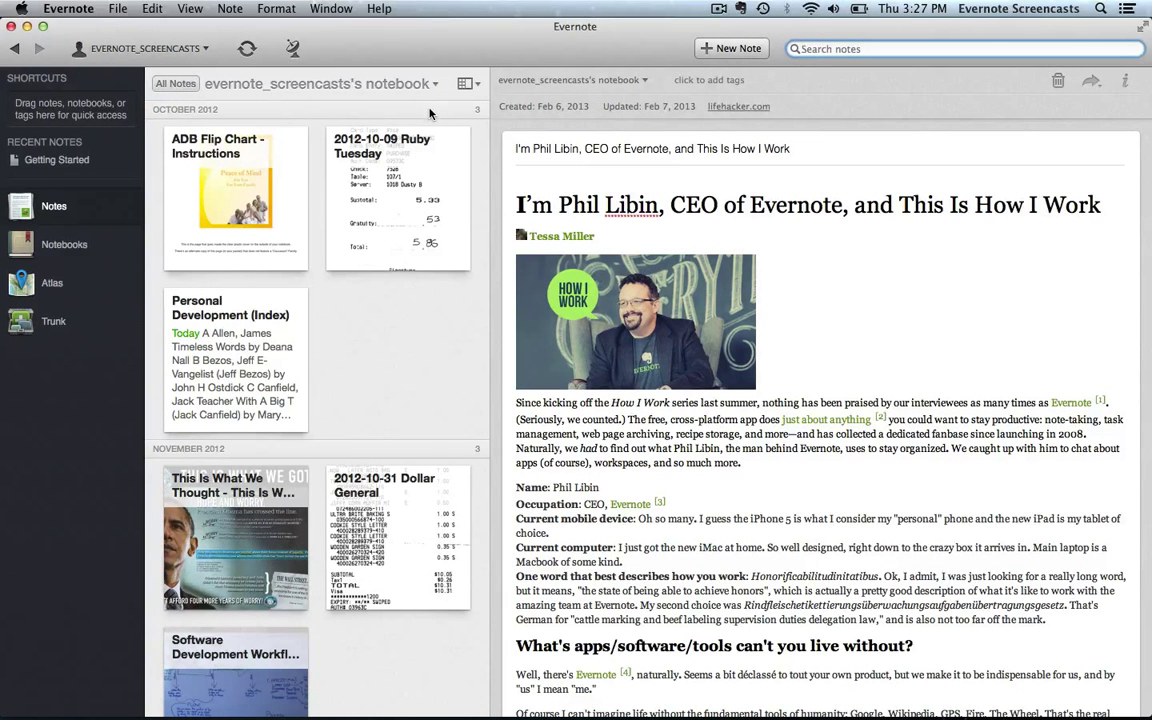
scroll(430, 113, "down", 3)
scroll(430, 113, "up", 3)
scroll(430, 113, "down", 5)
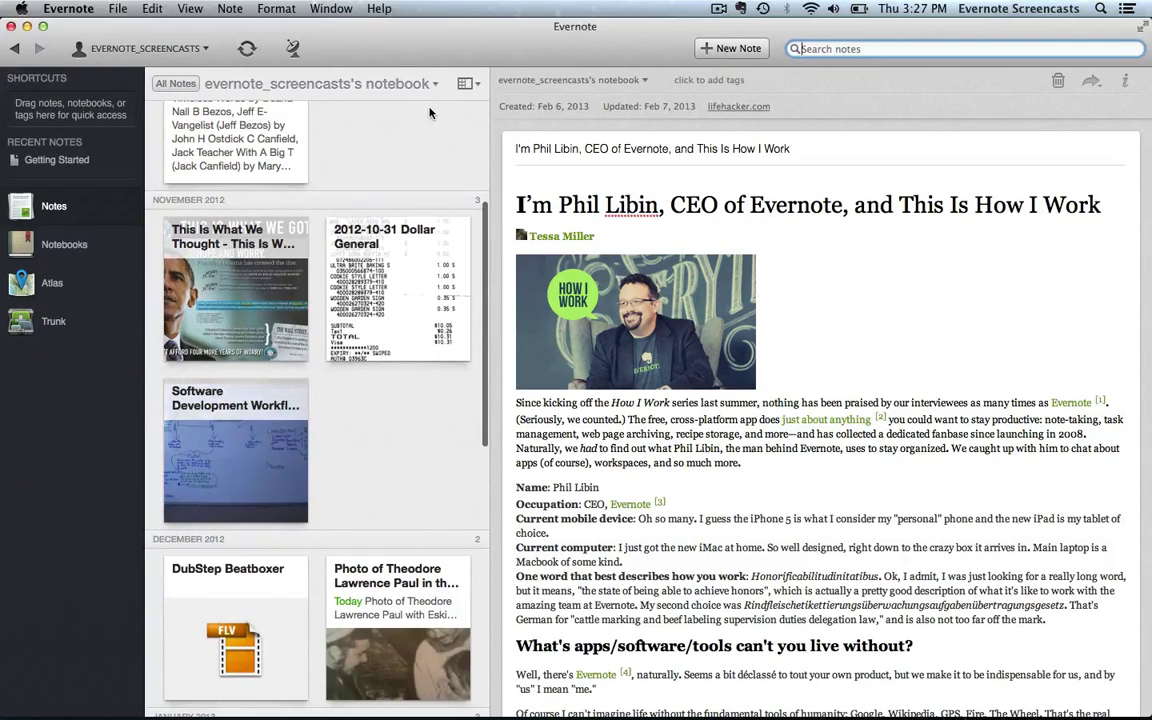
scroll(429, 152, "down", 7)
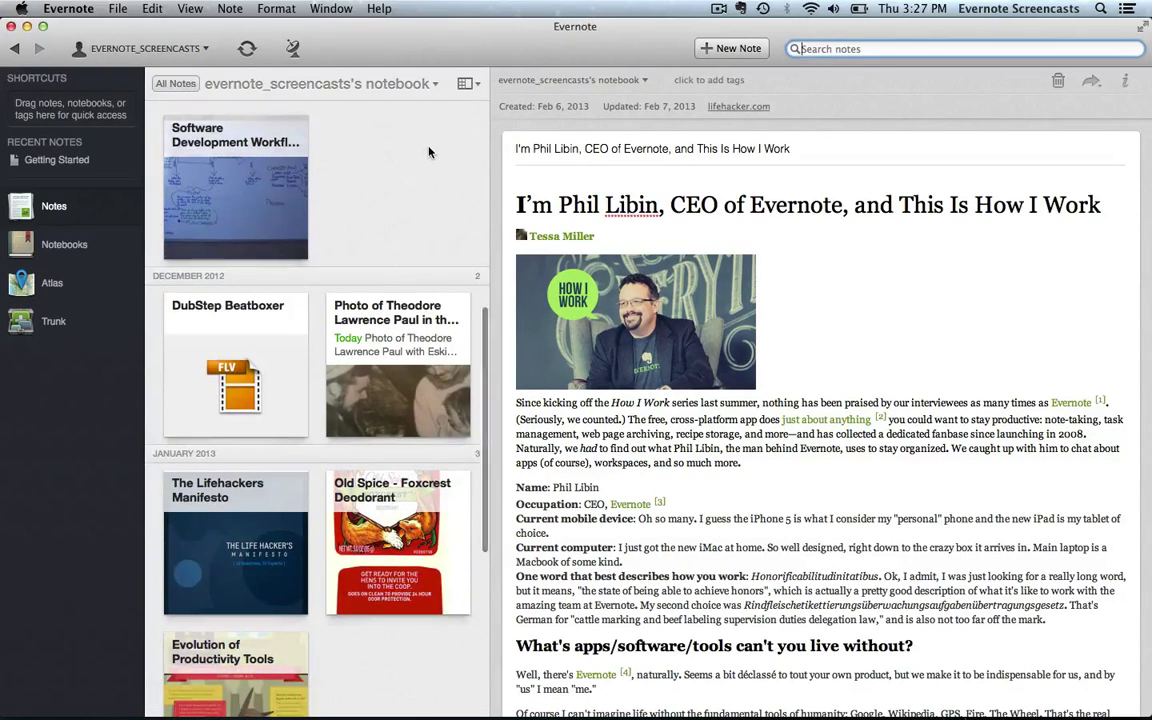
scroll(432, 150, "down", 3)
scroll(430, 149, "up", 8)
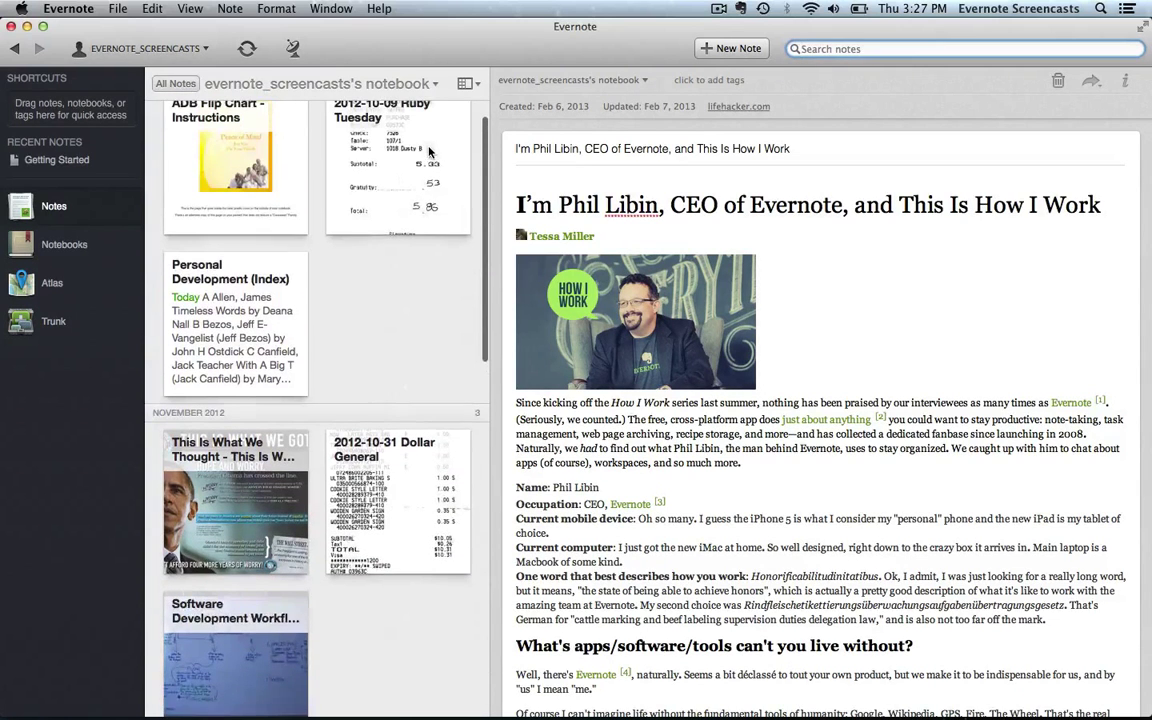
scroll(465, 88, "up", 1)
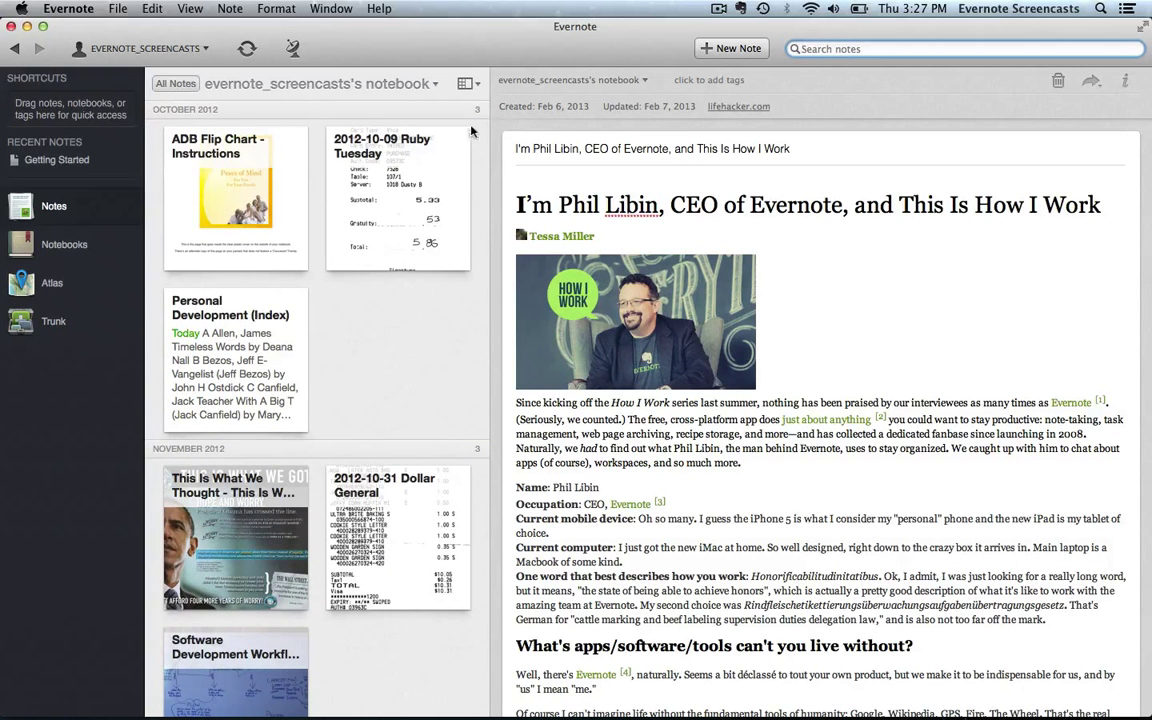
Step: Enable Show Search Results in Groups in the view options and confirm it is checked
left_click(469, 83)
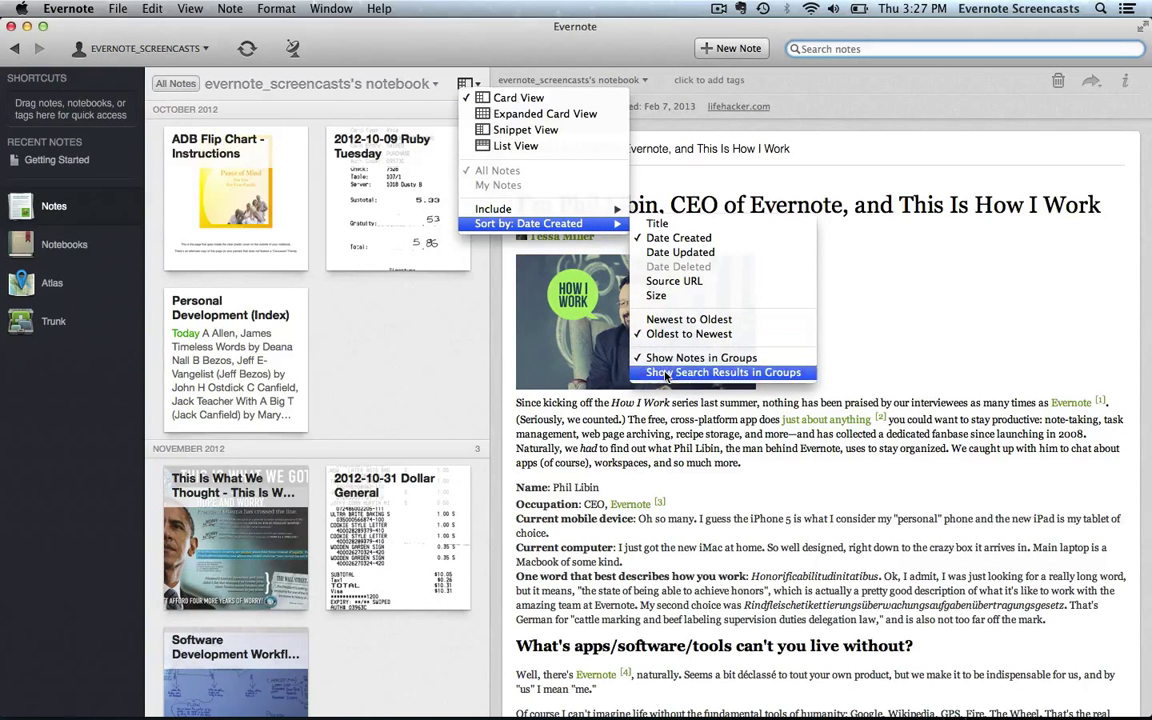
left_click(715, 372)
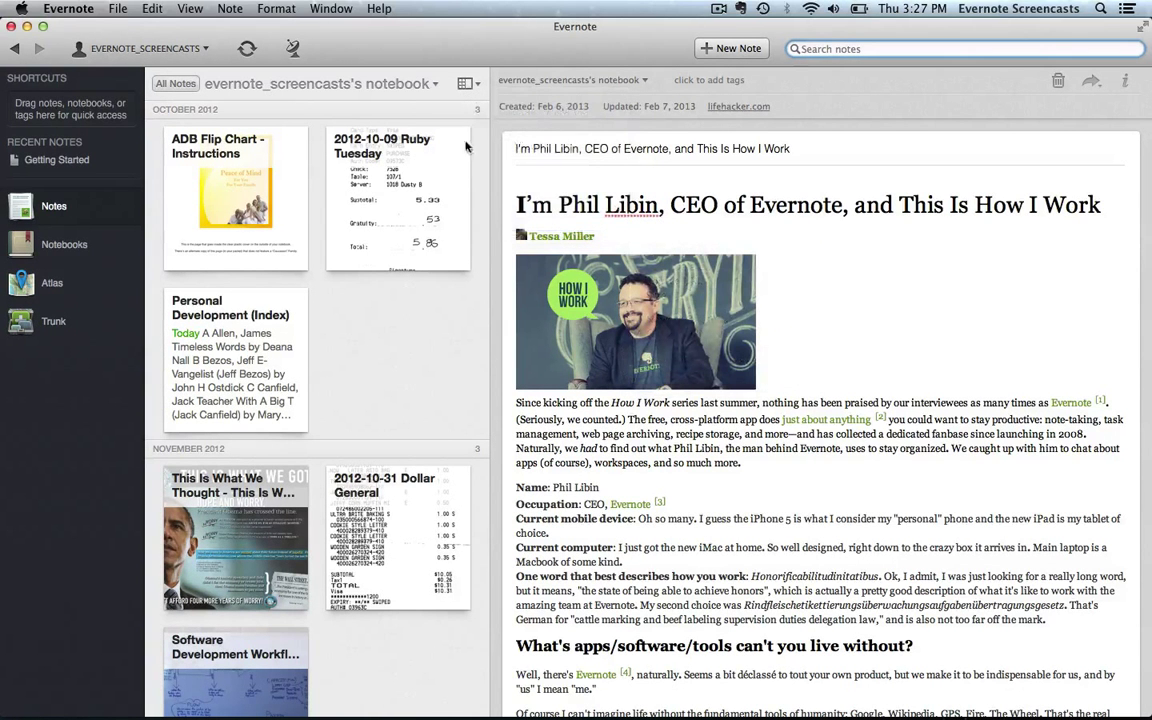
left_click(467, 84)
mouse_move(590, 232)
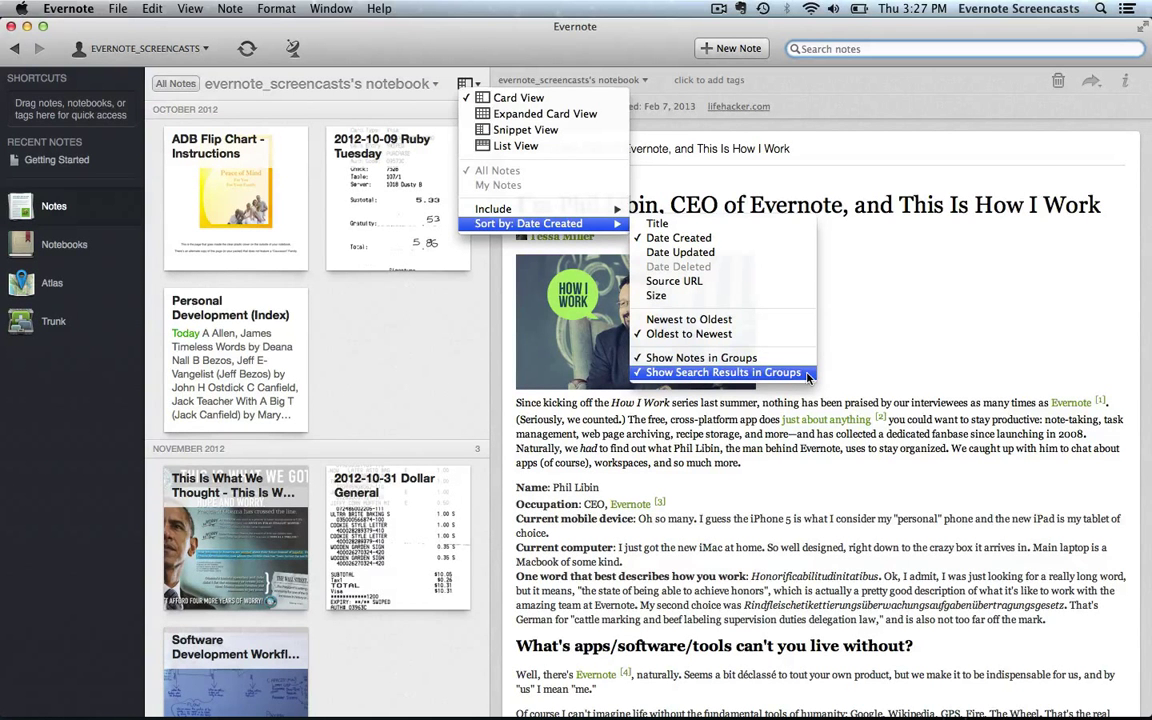
left_click(435, 76)
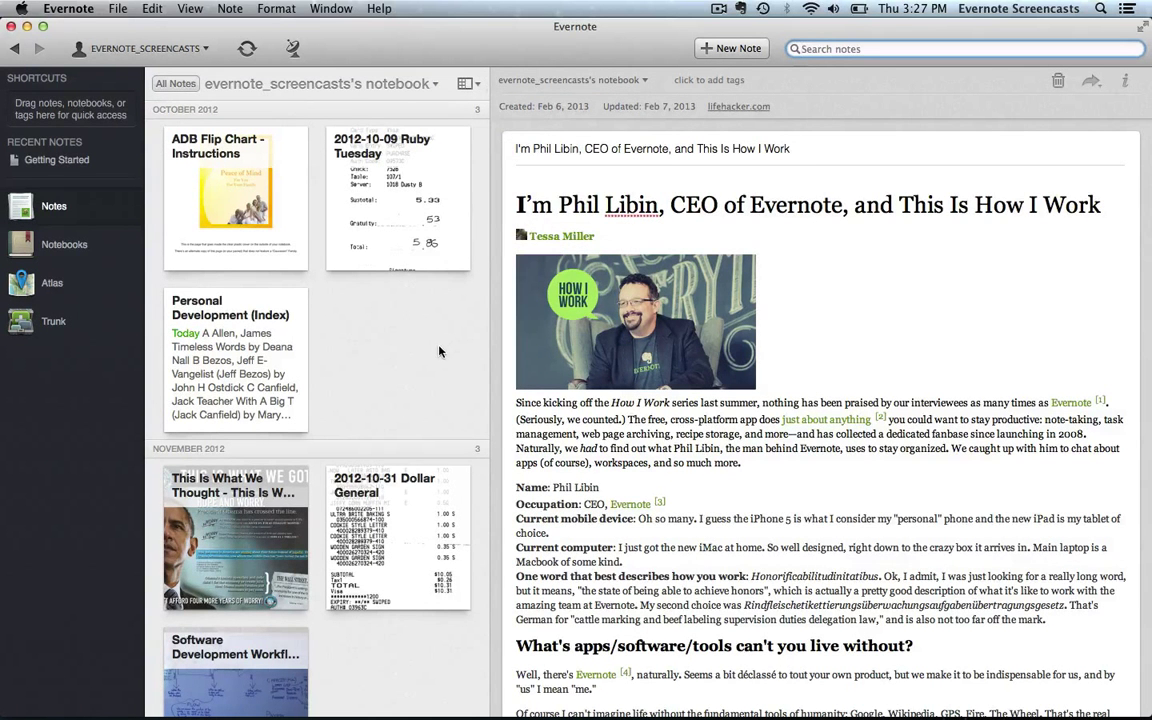
scroll(437, 350, "up", 2)
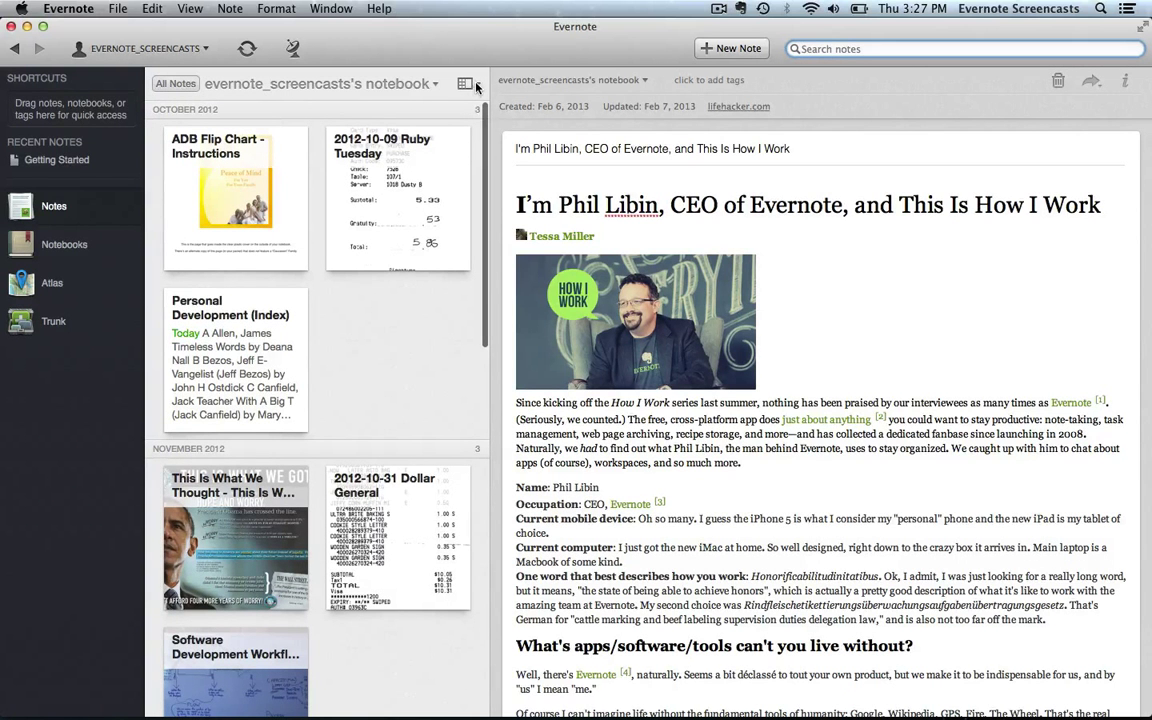
Step: Try the expanded card, snippet list, and column list views for the notes
left_click(476, 87)
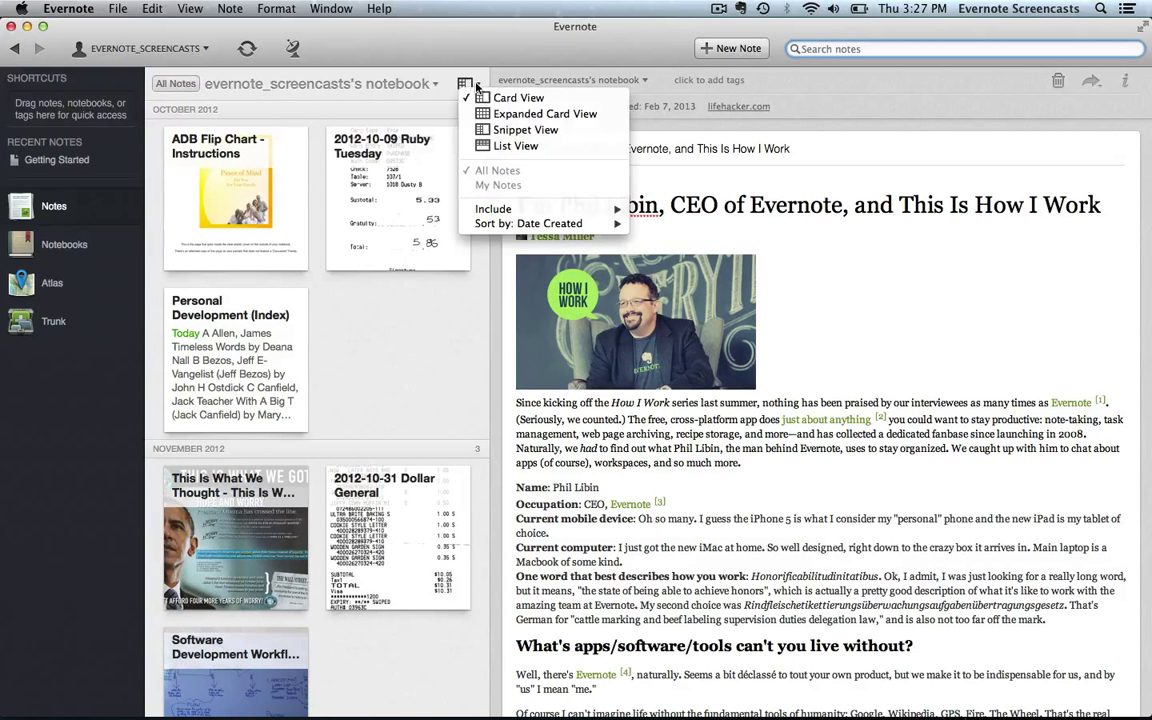
left_click(558, 114)
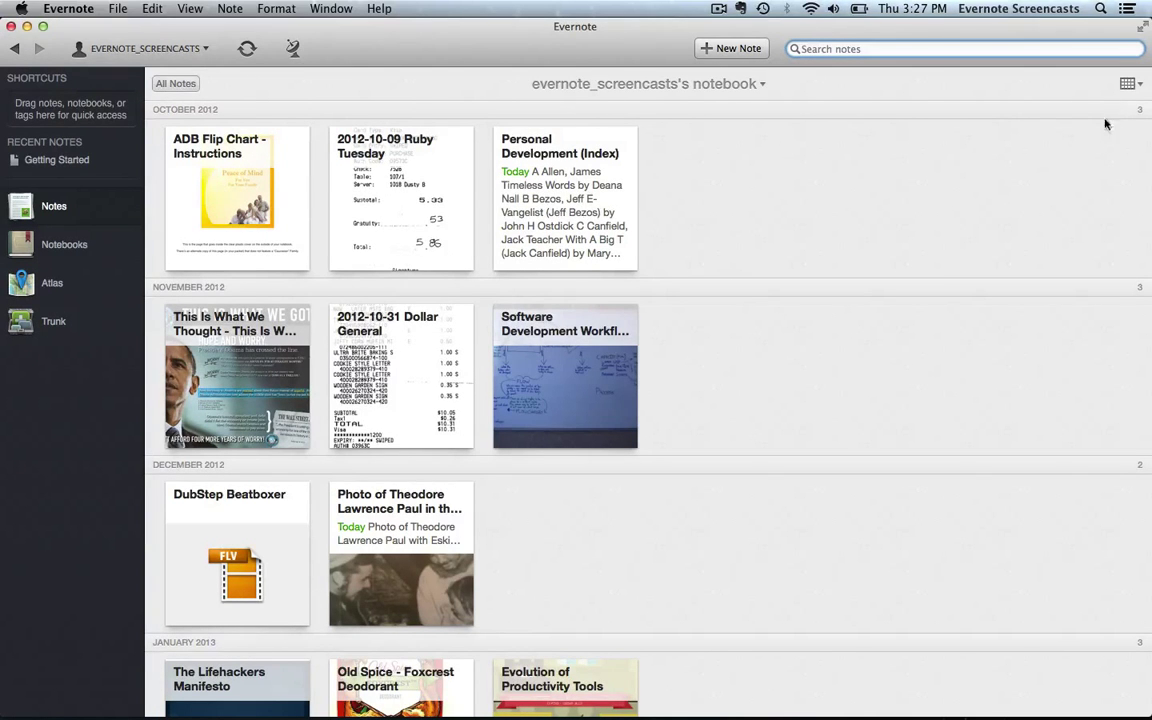
left_click(1129, 84)
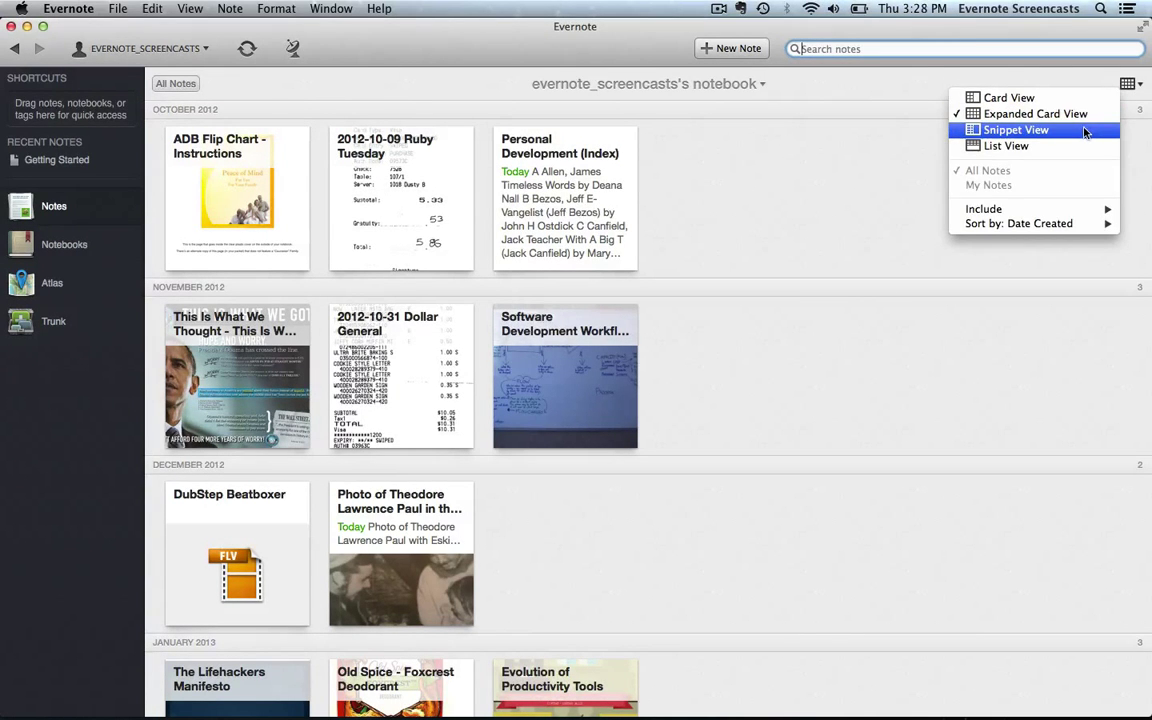
left_click(1085, 133)
scroll(355, 311, "up", 2)
scroll(355, 311, "up", 10)
left_click(449, 83)
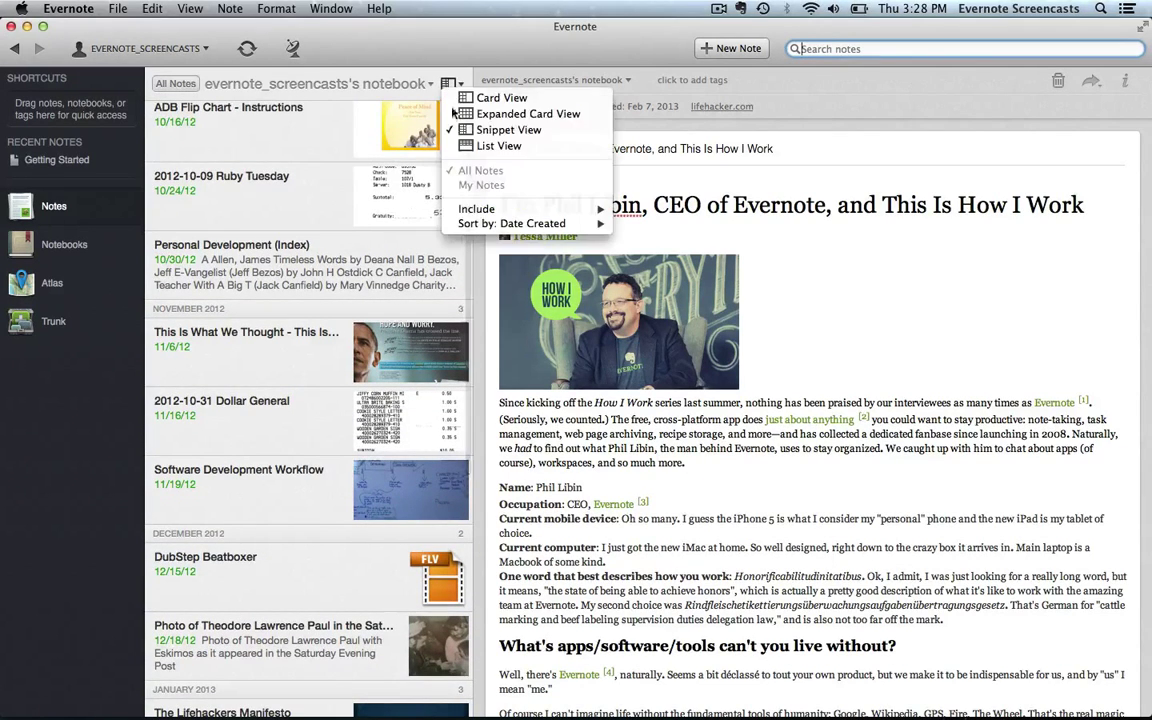
left_click(490, 146)
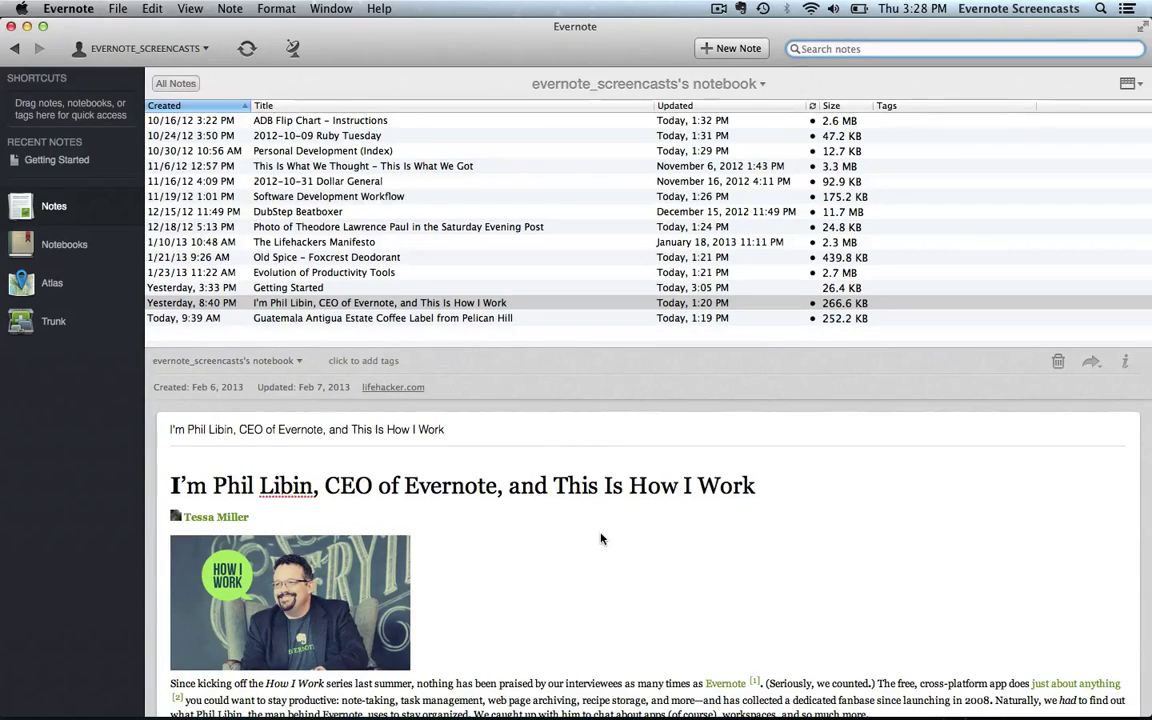
scroll(601, 539, "down", 10)
scroll(601, 539, "up", 10)
Step: Switch to Expanded Card View and select the Ruby Tuesday and Personal Development (Index) cards
key("super+alt+f")
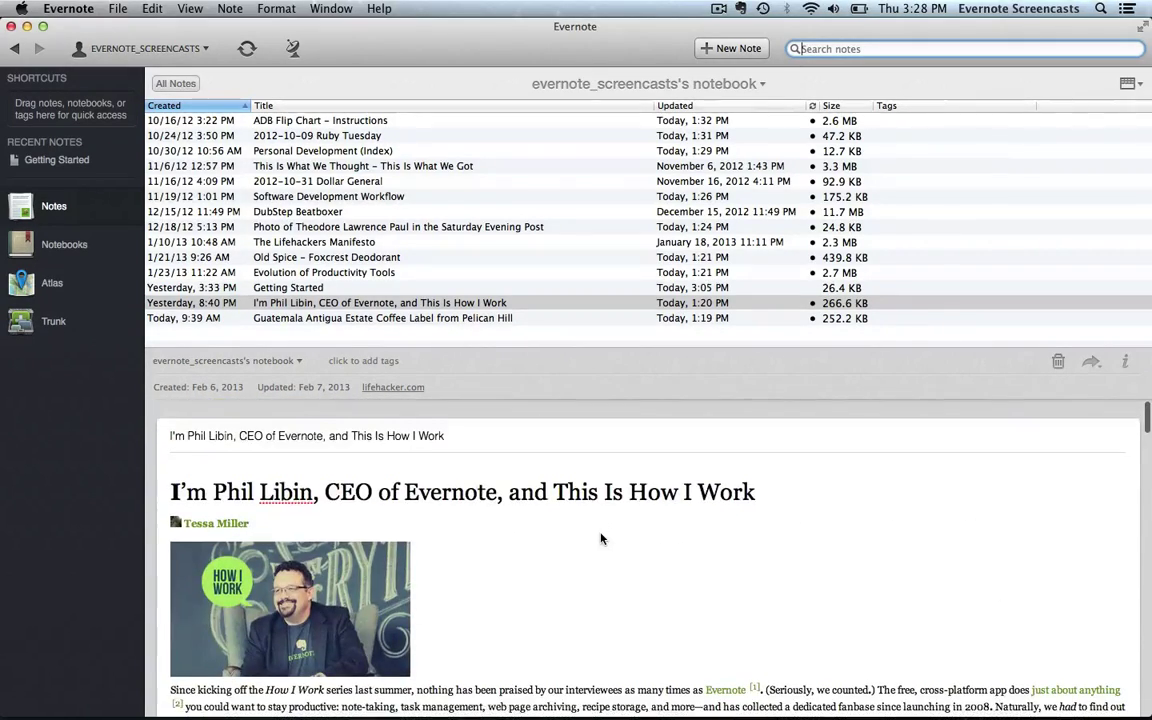
left_click(1128, 84)
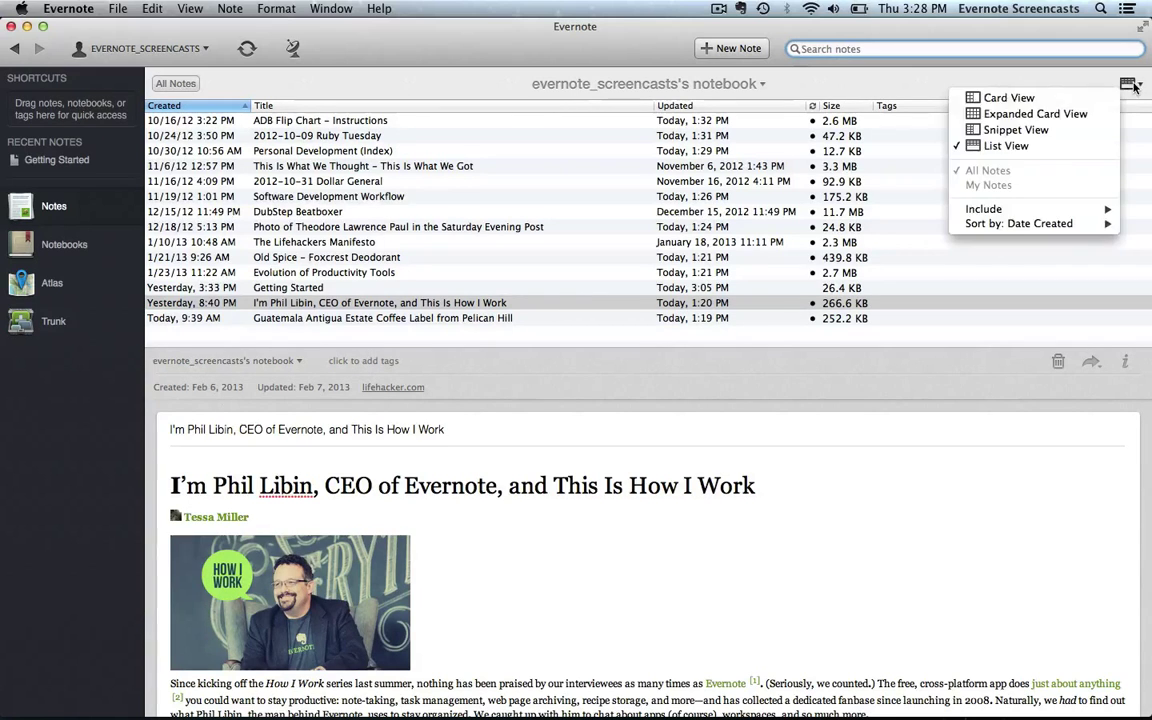
left_click(1105, 113)
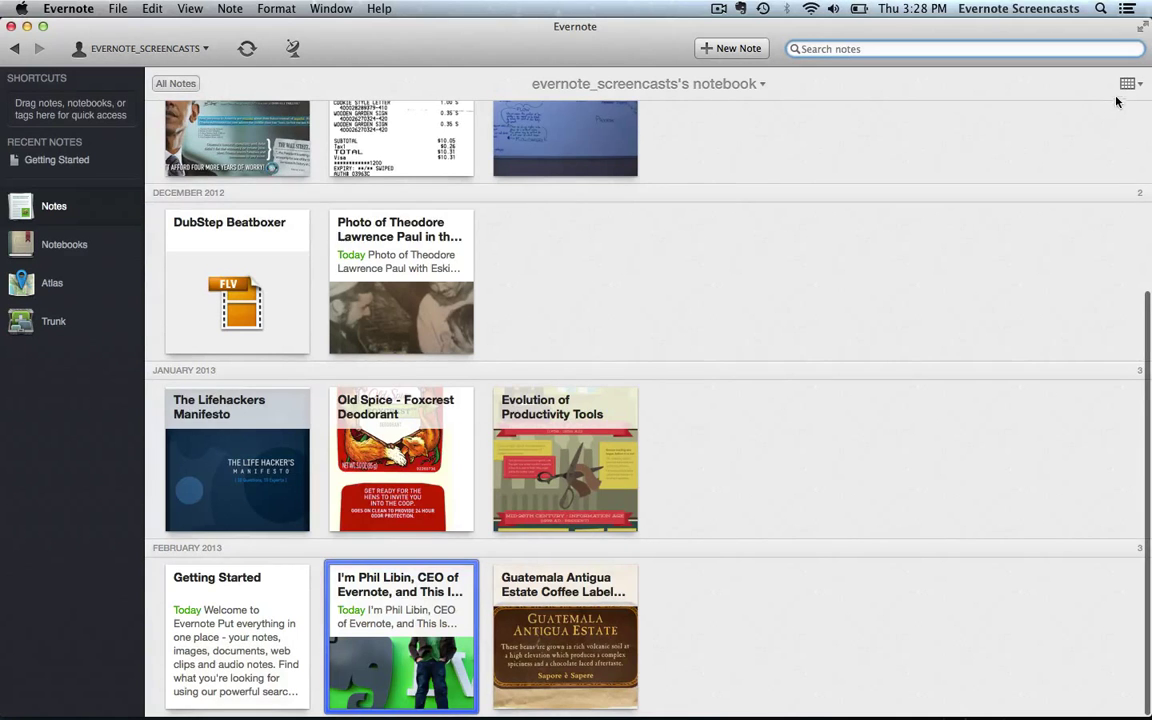
scroll(972, 242, "up", 5)
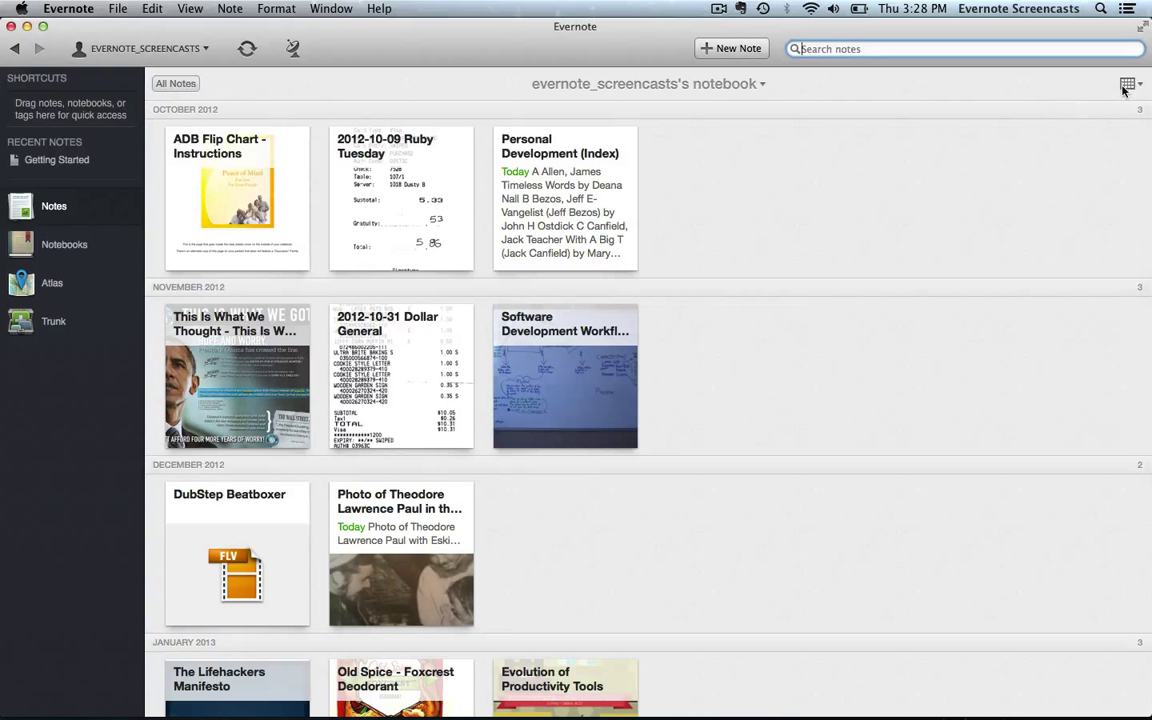
left_click(250, 163)
left_click(375, 174)
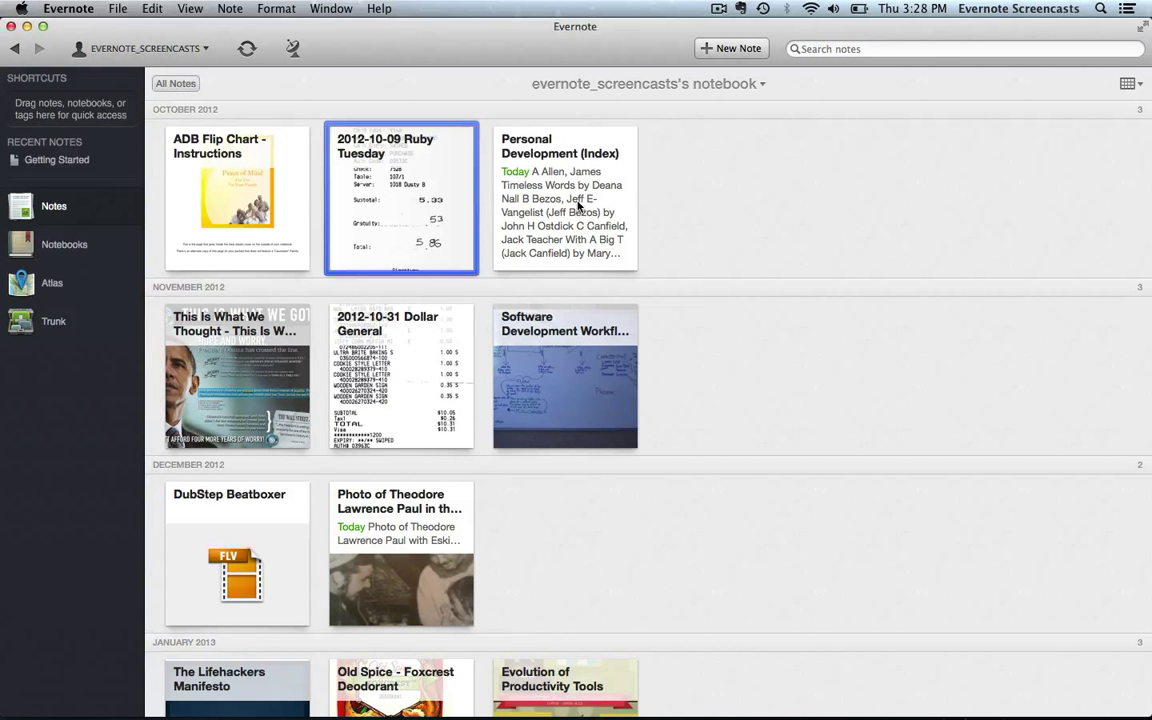
left_click(577, 205)
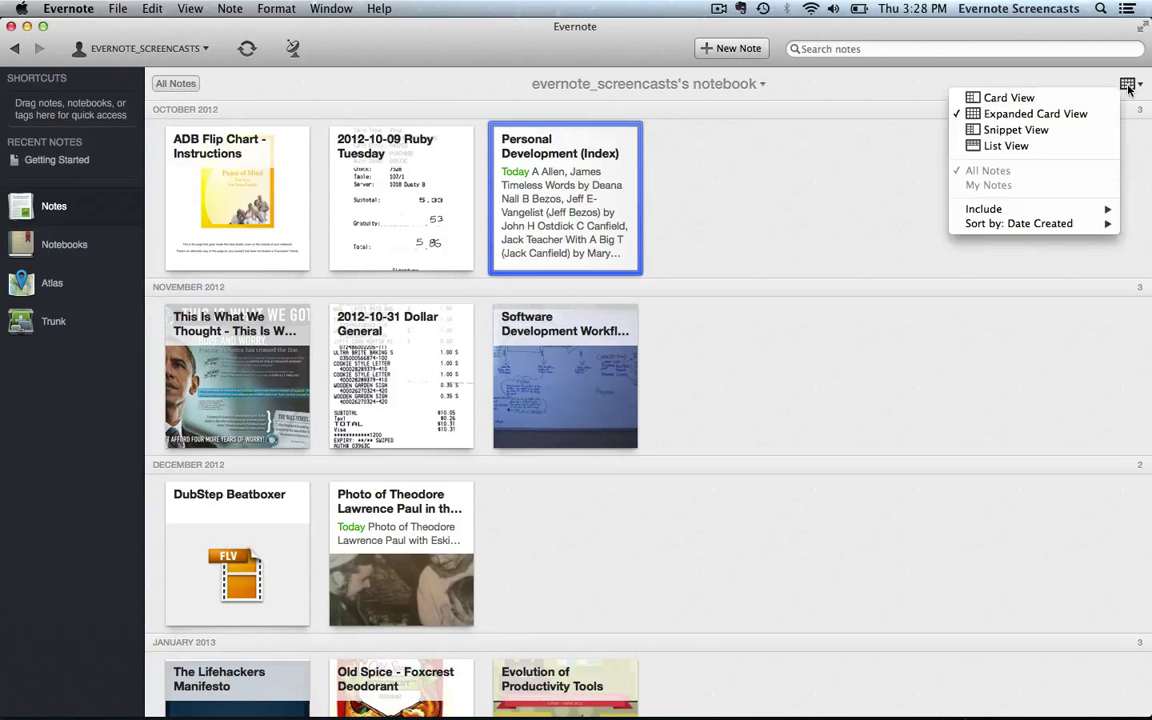
left_click(1070, 131)
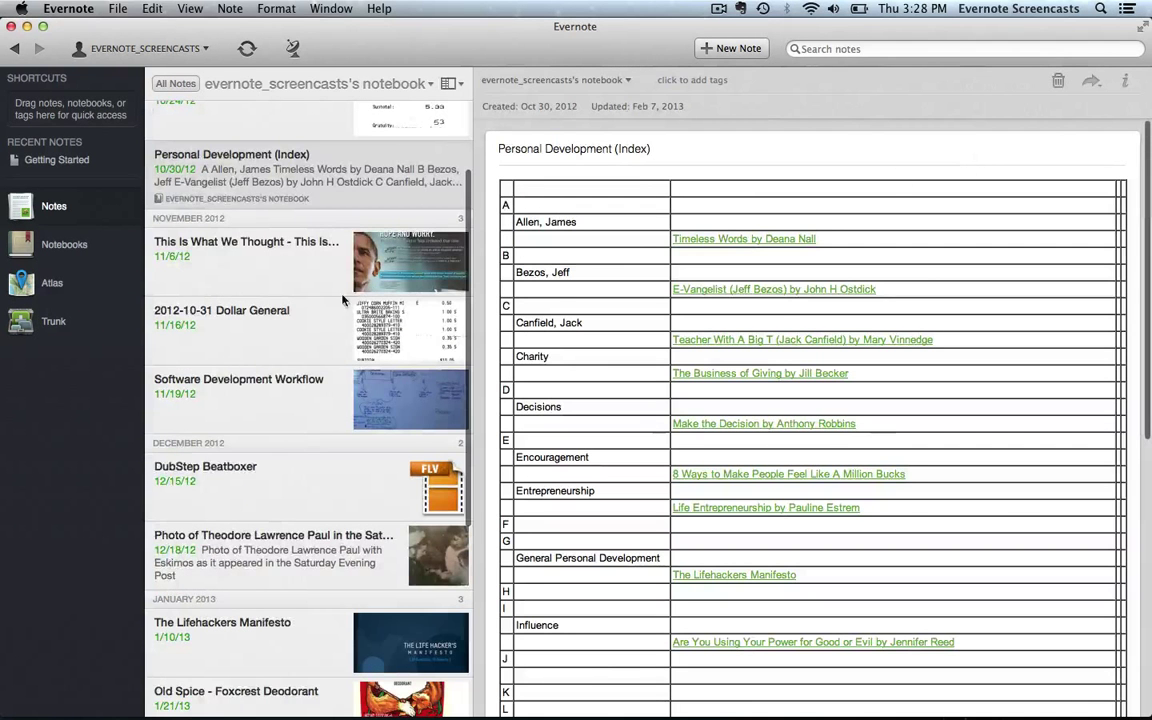
left_click(303, 408)
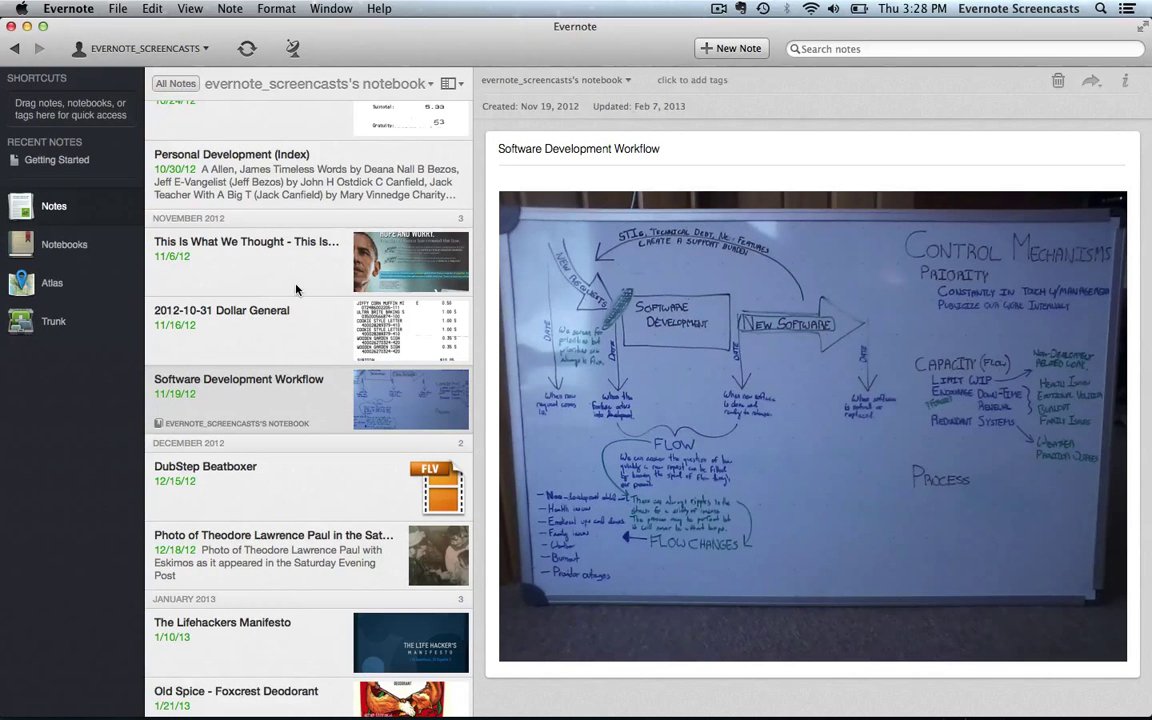
left_click(463, 88)
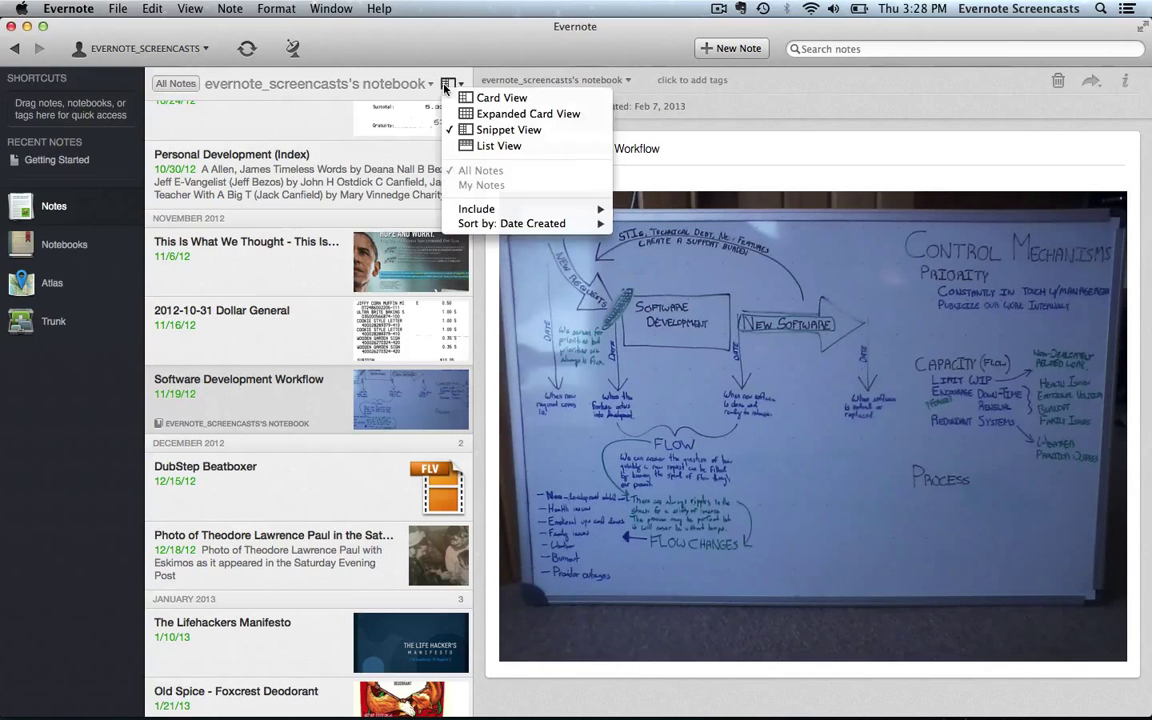
left_click(466, 112)
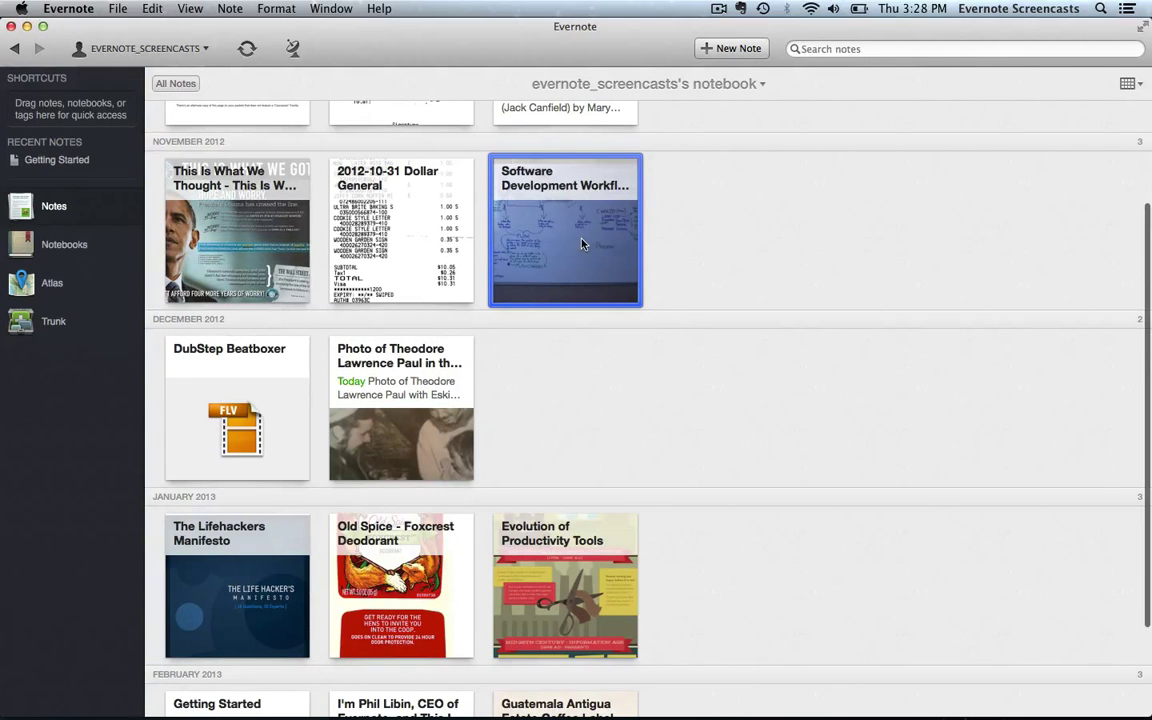
left_click(394, 221)
left_click(535, 244)
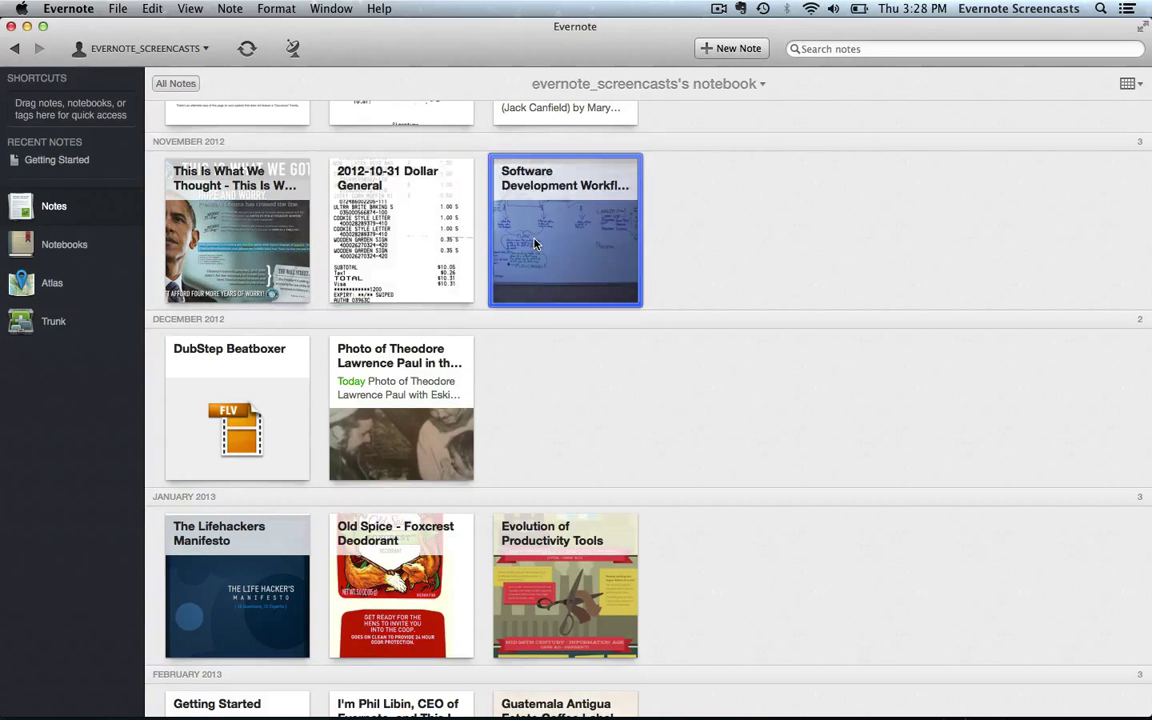
scroll(689, 247, "up", 2)
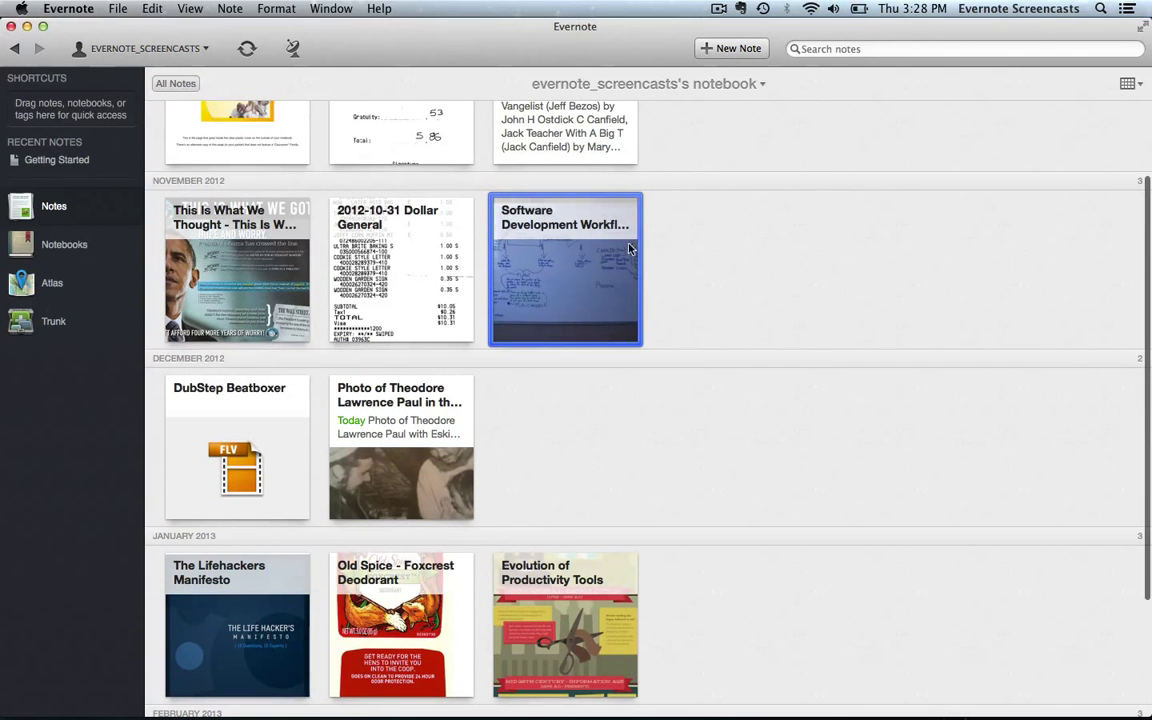
double_click(567, 262)
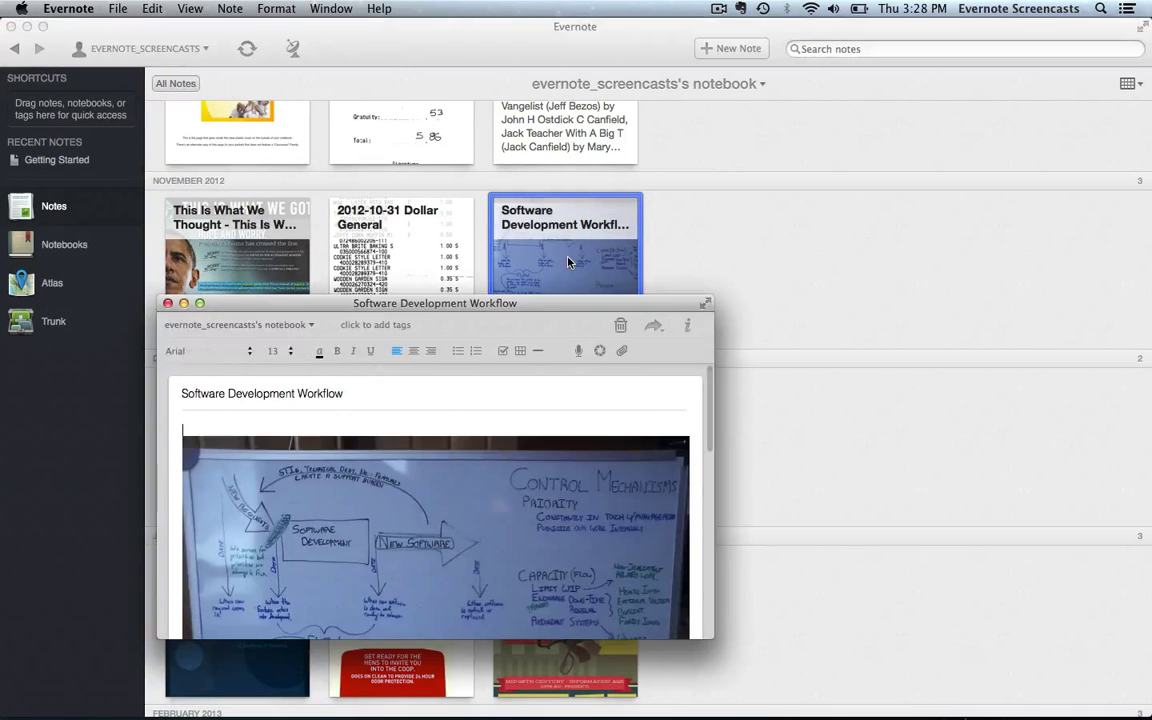
left_click_drag(548, 309, 546, 83)
left_click_drag(704, 404, 1021, 612)
left_click(165, 77)
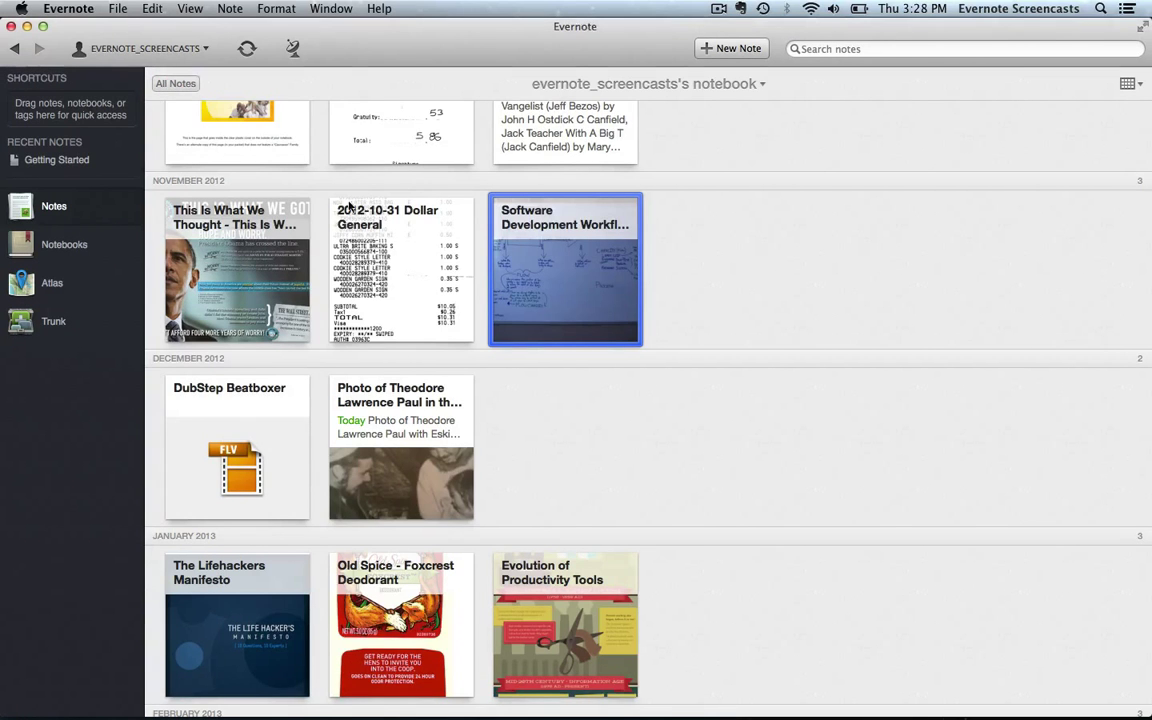
Step: List notes as snippets sorted newest to oldest and open the Guatemala Antigua Estate note
left_click(1129, 83)
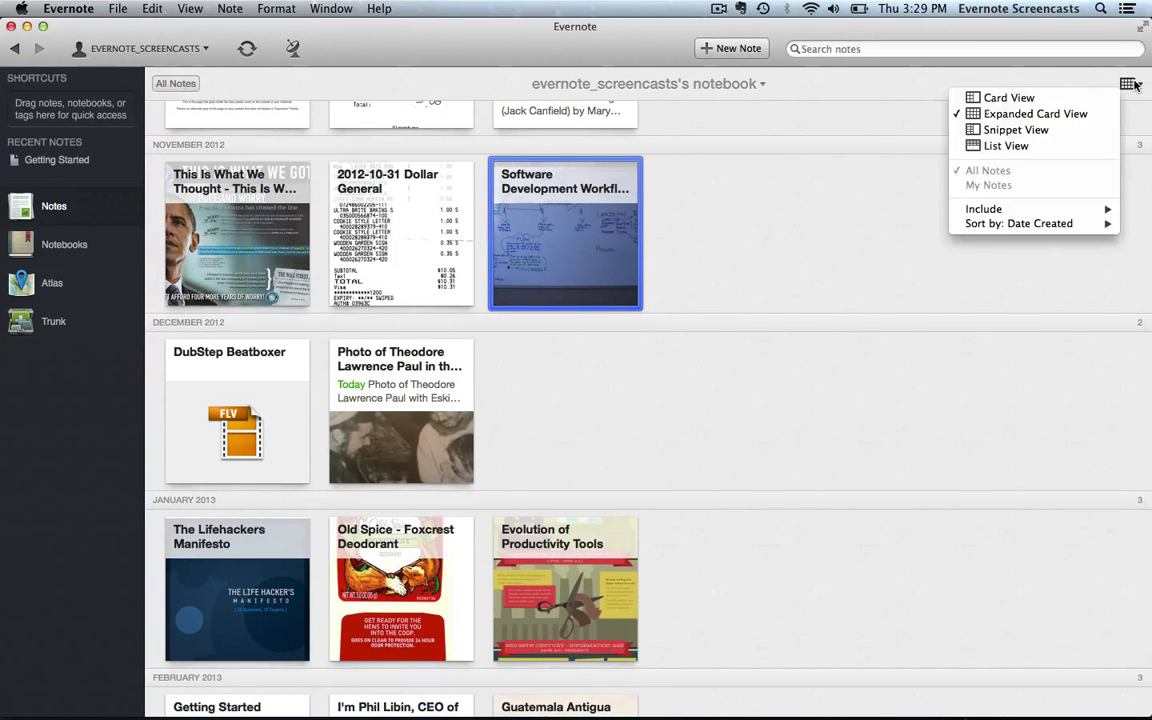
left_click(1068, 130)
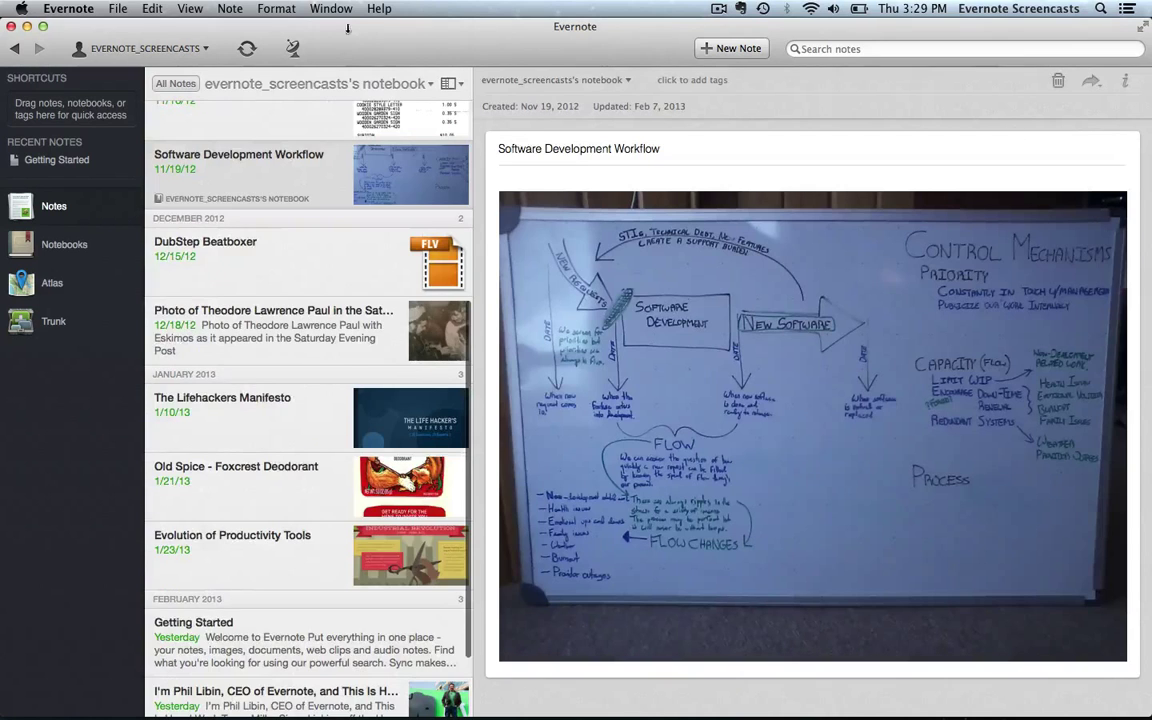
left_click(456, 87)
mouse_move(560, 223)
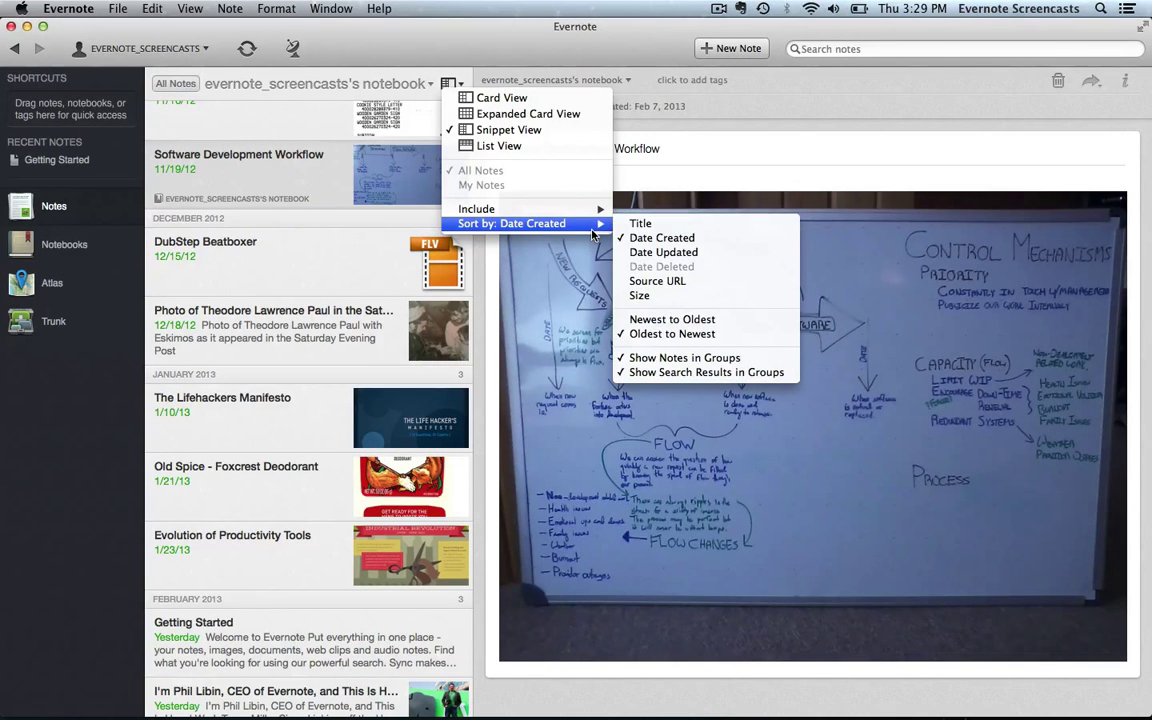
left_click(670, 319)
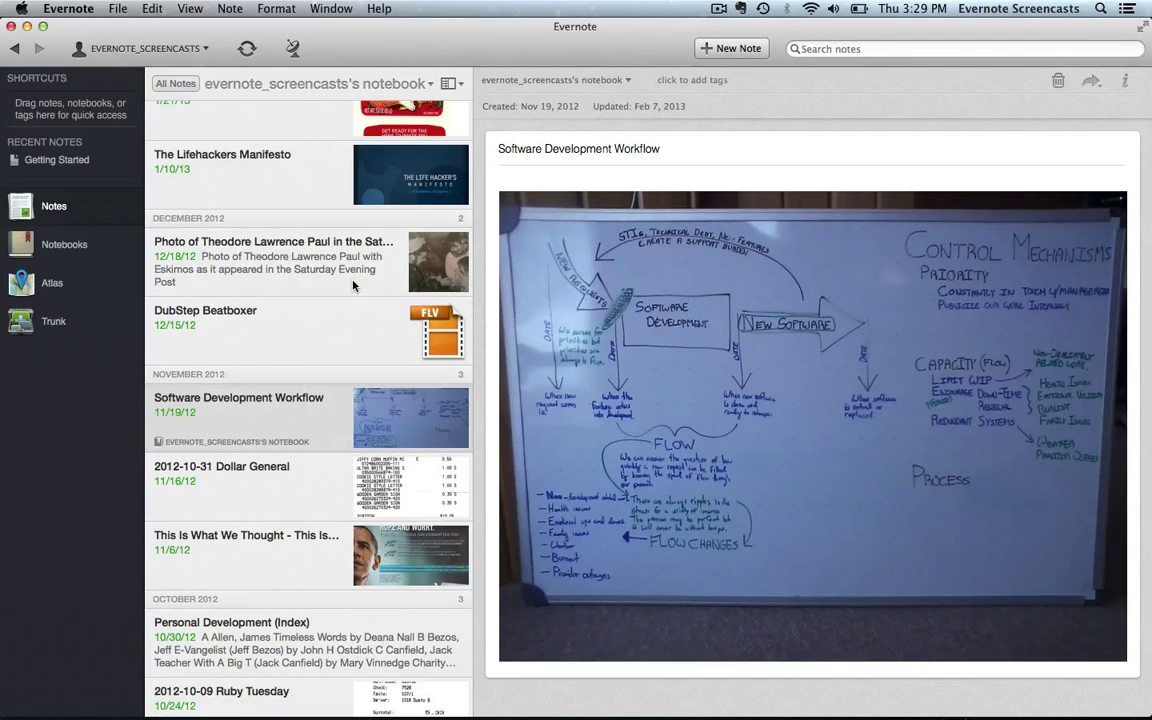
scroll(353, 285, "up", 8)
left_click(308, 155)
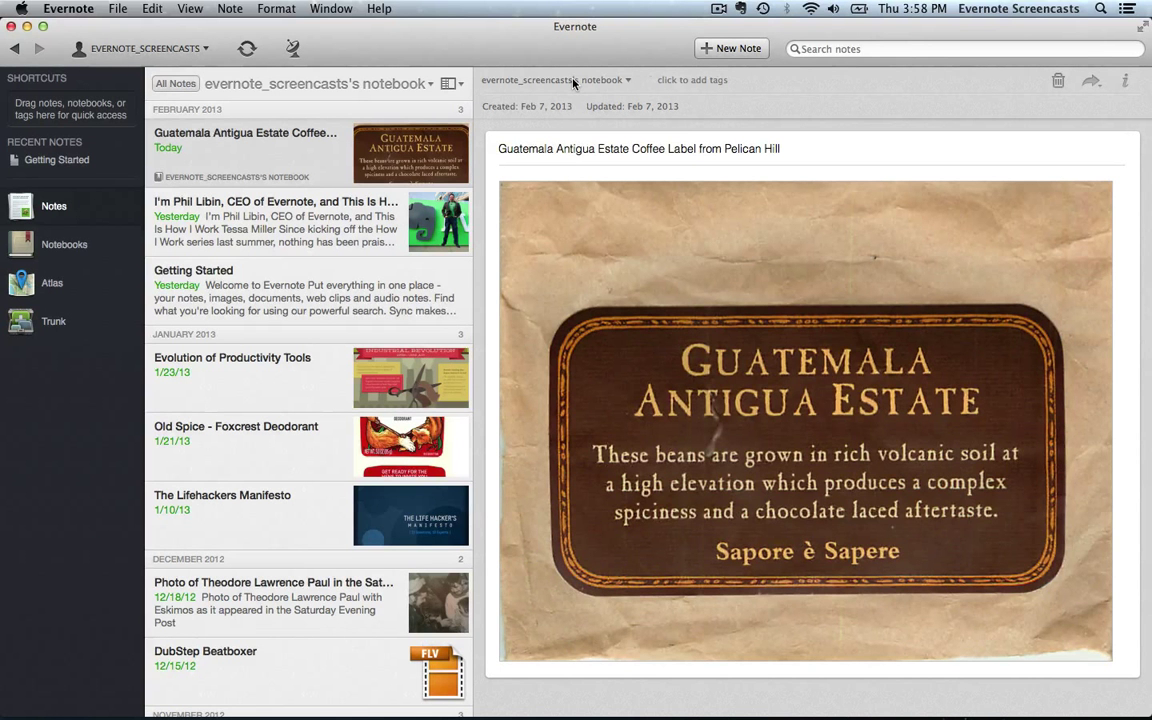
left_click(628, 80)
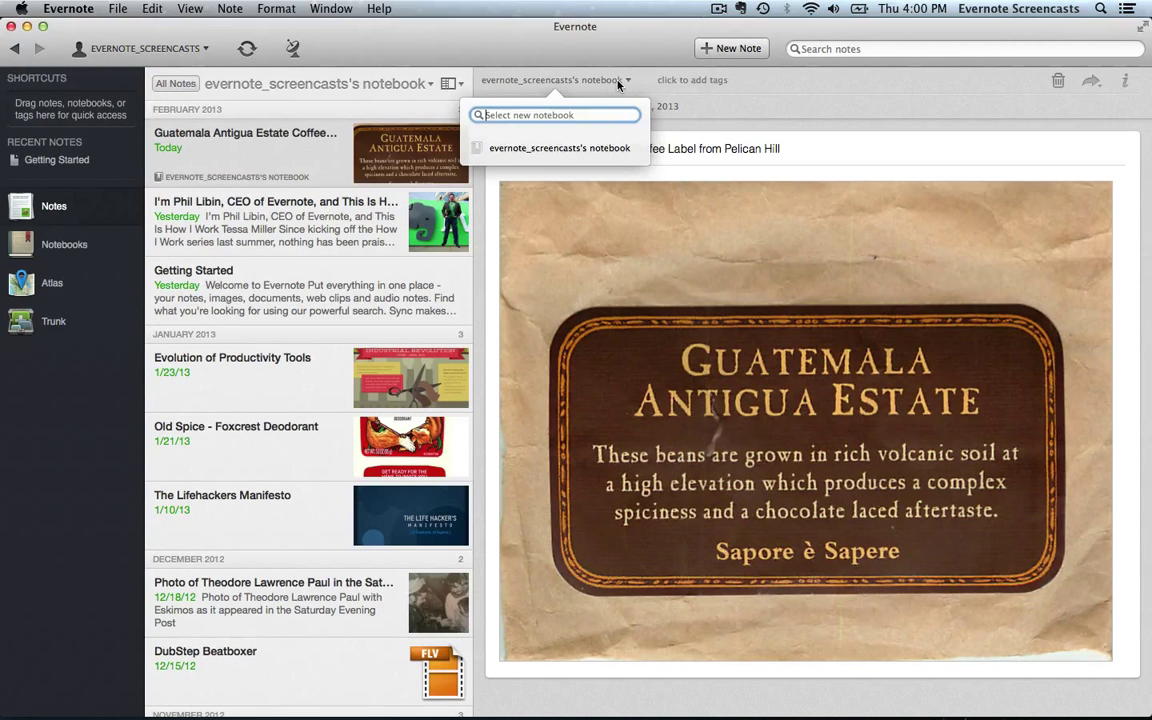
left_click(558, 79)
left_click(658, 81)
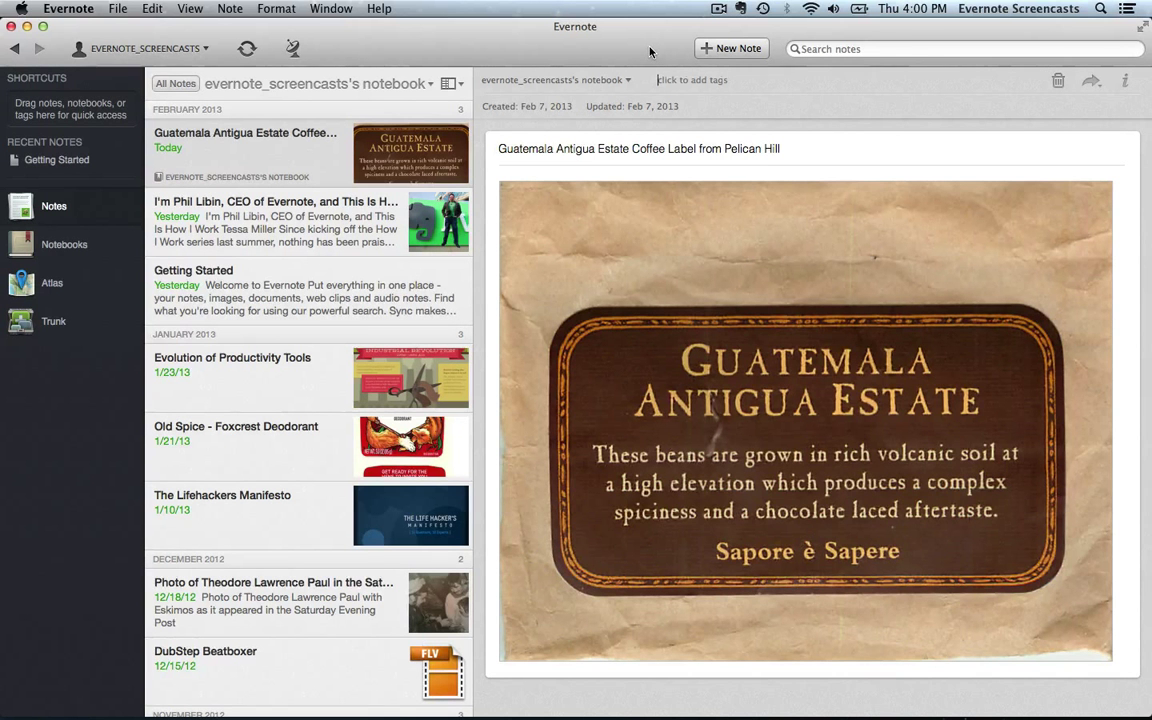
Step: Add the tags Branding and Graphics to the Guatemala coffee label note
type("Branding")
key("Return")
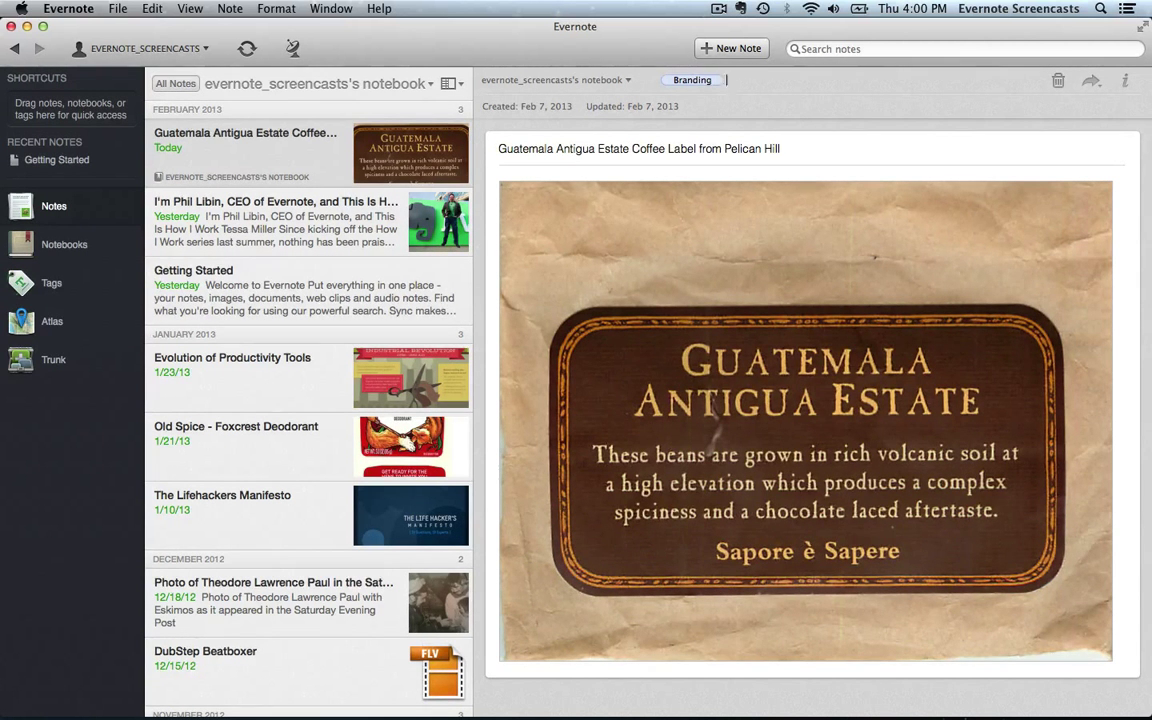
type("Graphics")
key("Return")
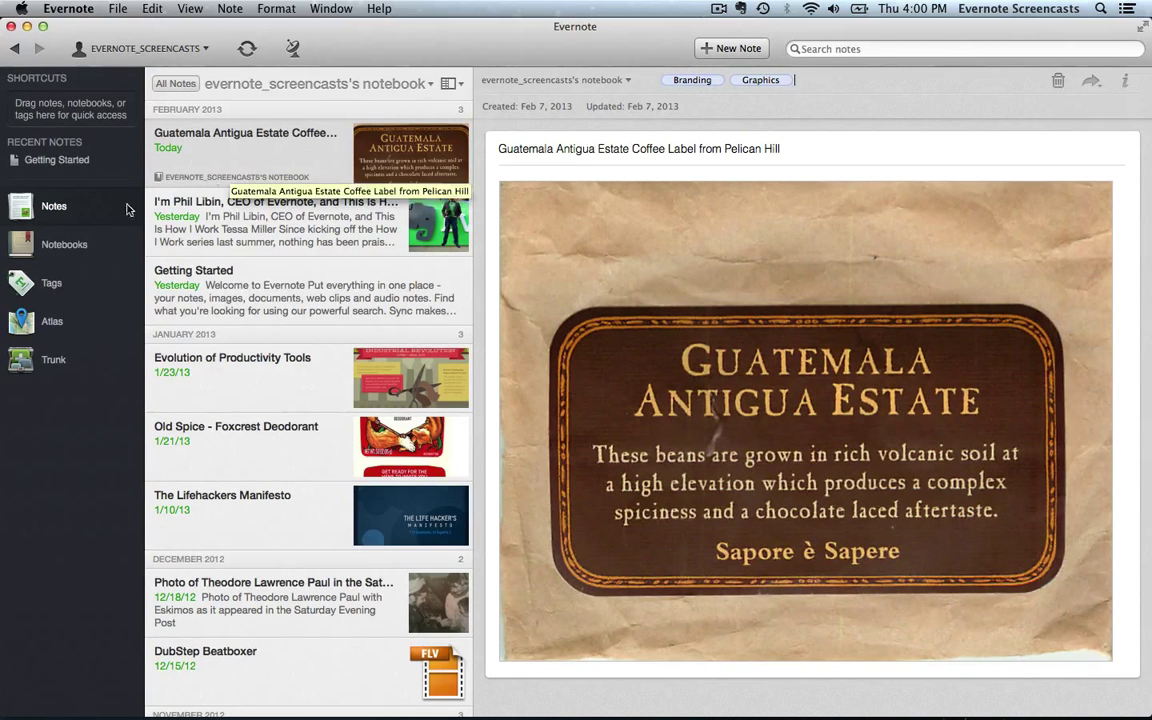
Step: Switch between Notes and Notebooks, return to All Notes, and dismiss the share menu unused
left_click(54, 206)
left_click(80, 266)
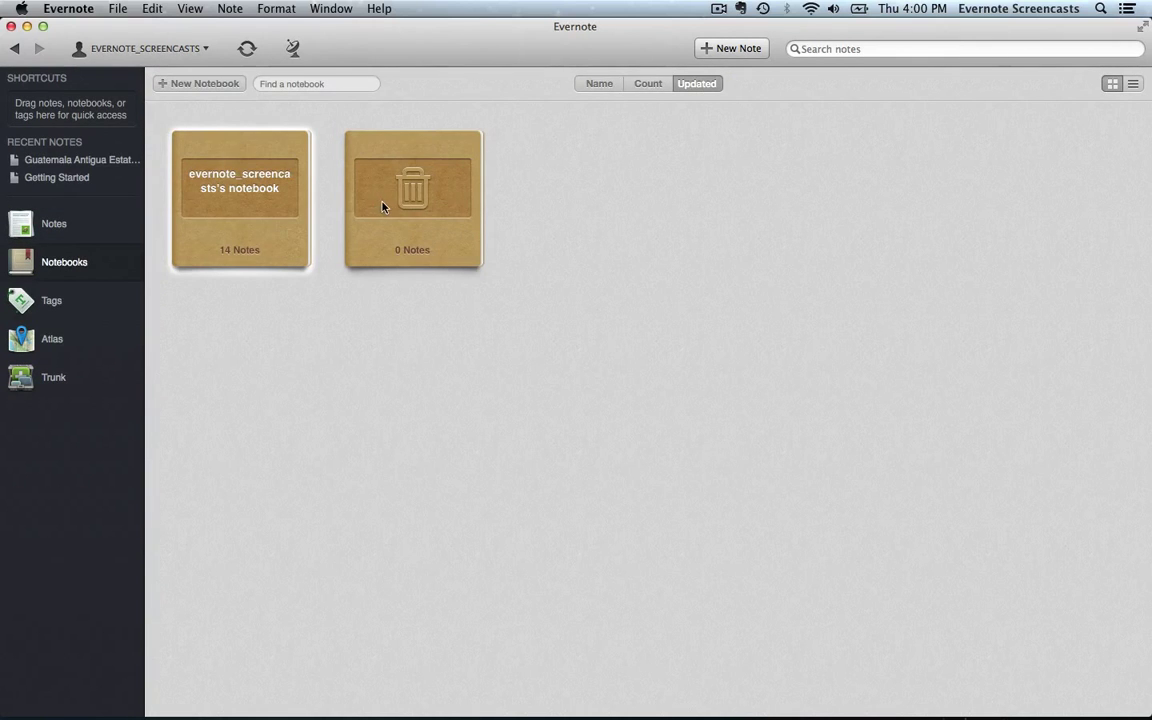
left_click(49, 216)
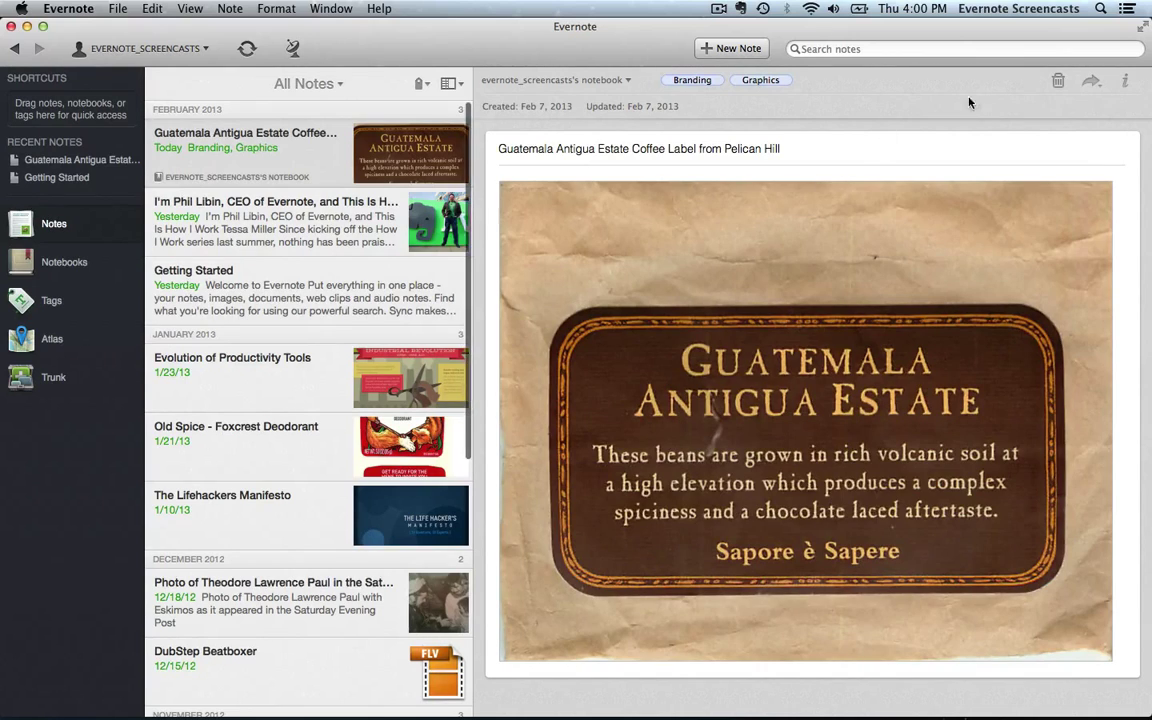
left_click(1093, 84)
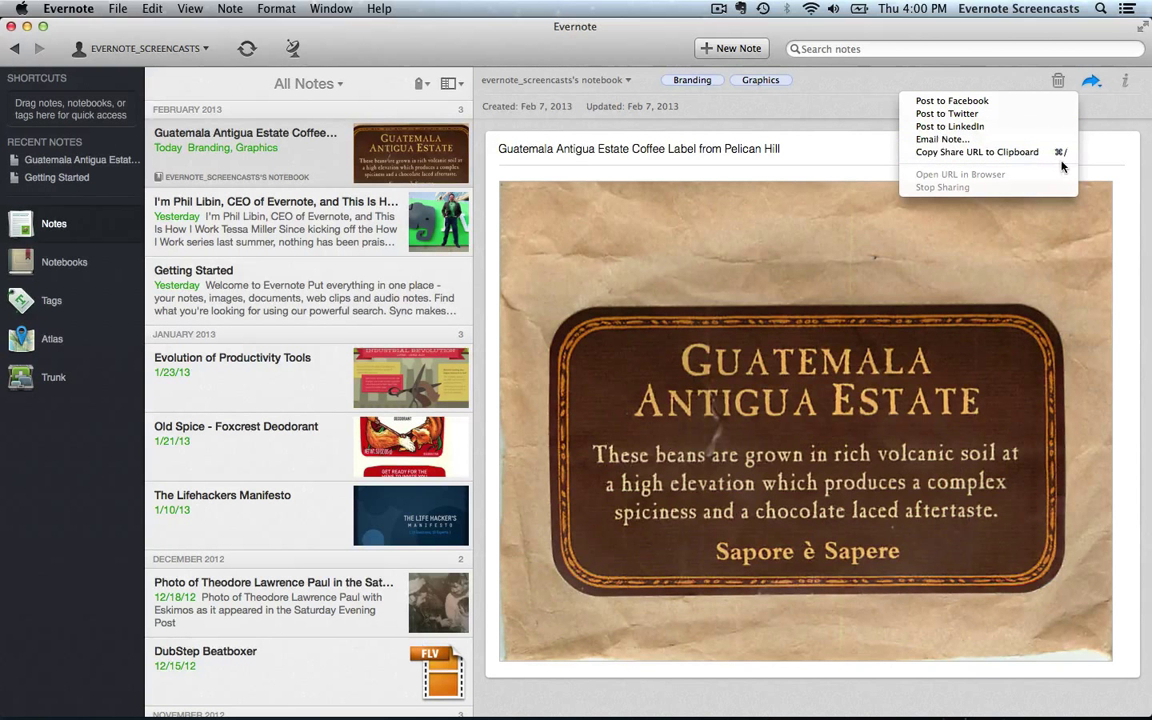
left_click(1097, 85)
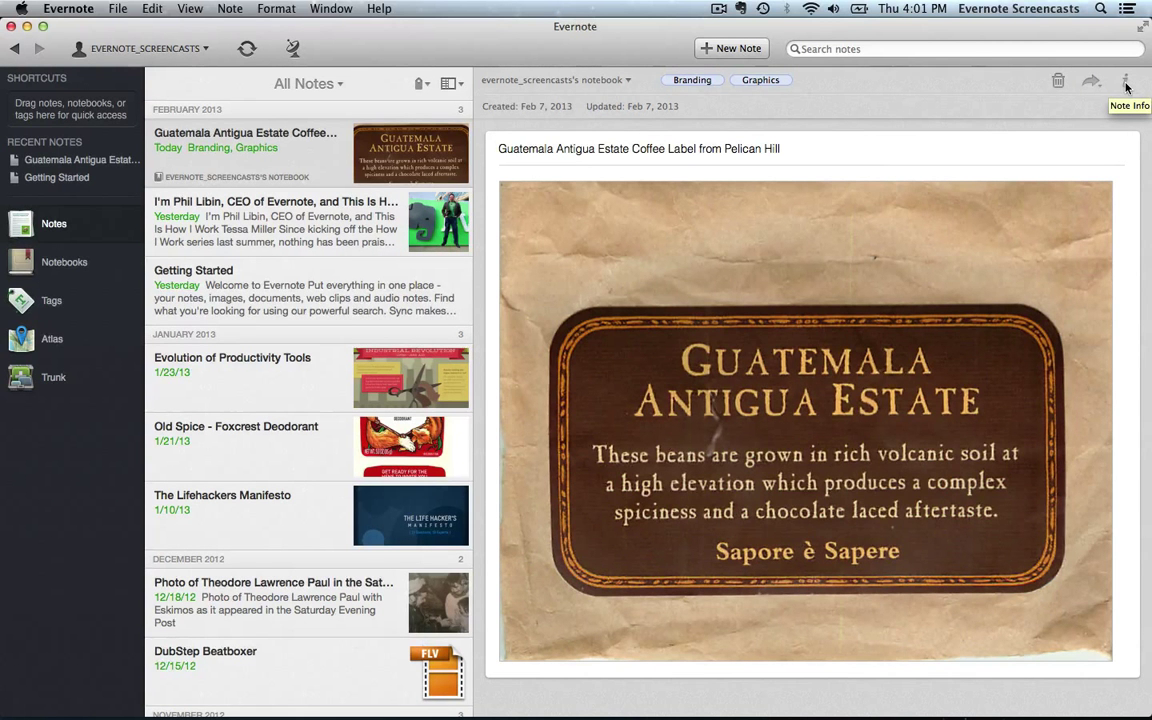
left_click(1125, 84)
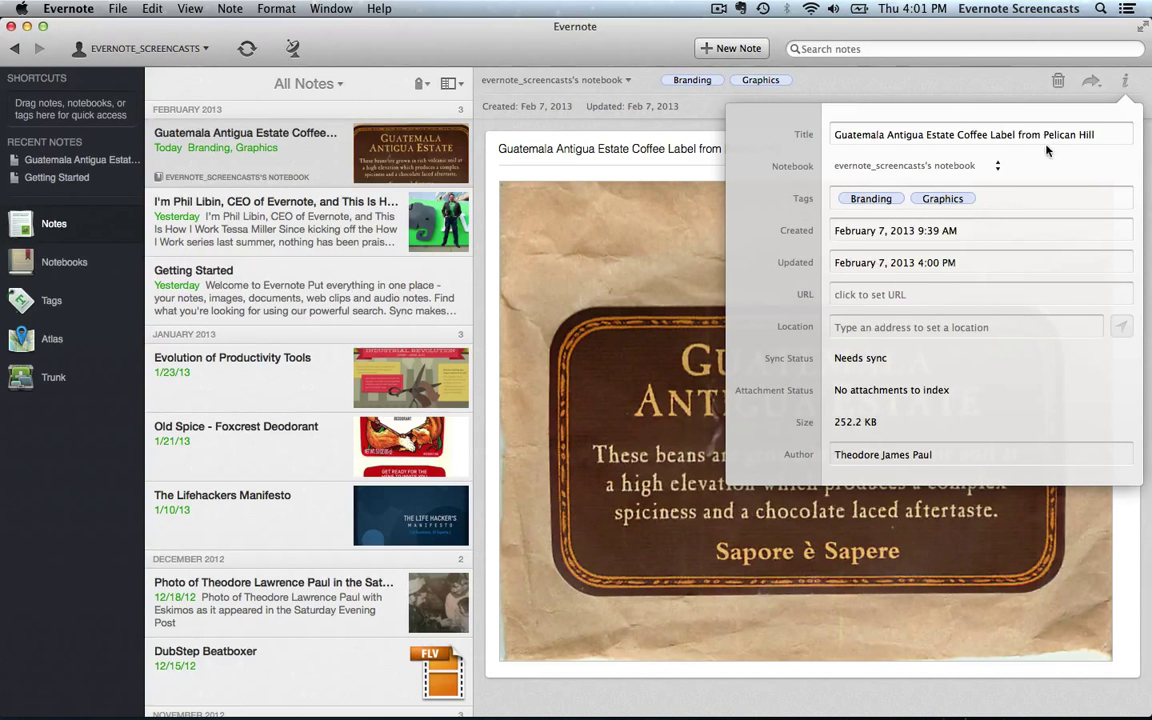
left_click(1124, 84)
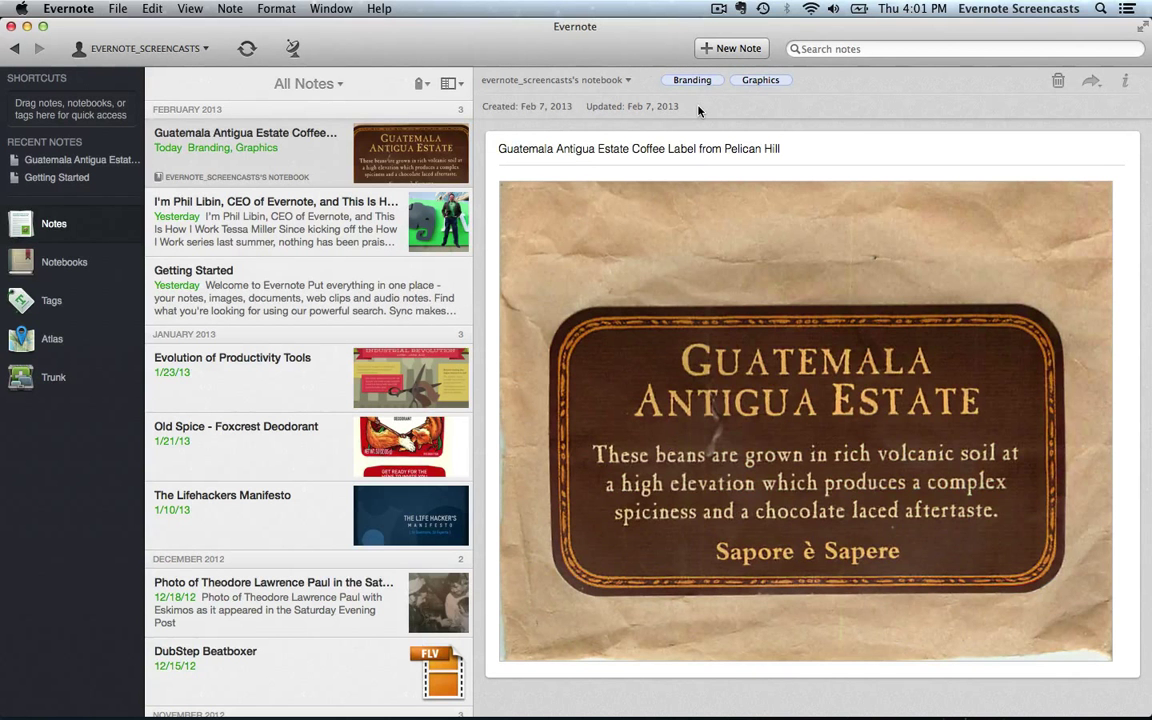
left_click(772, 190)
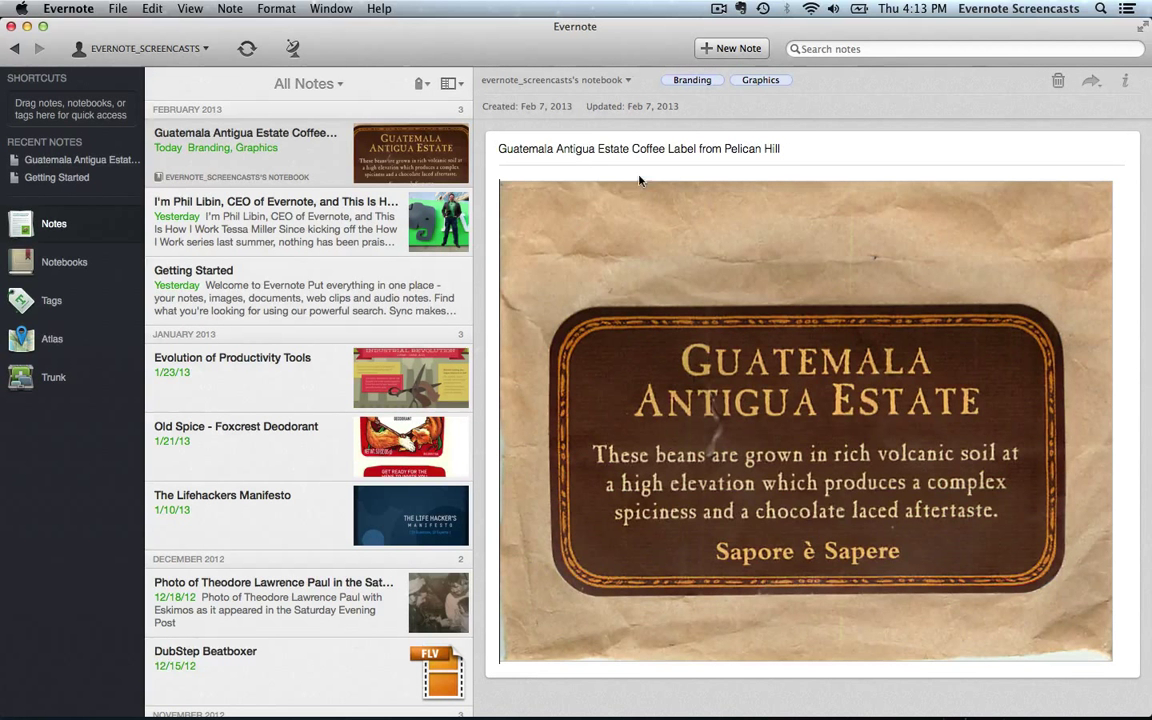
left_click(57, 280)
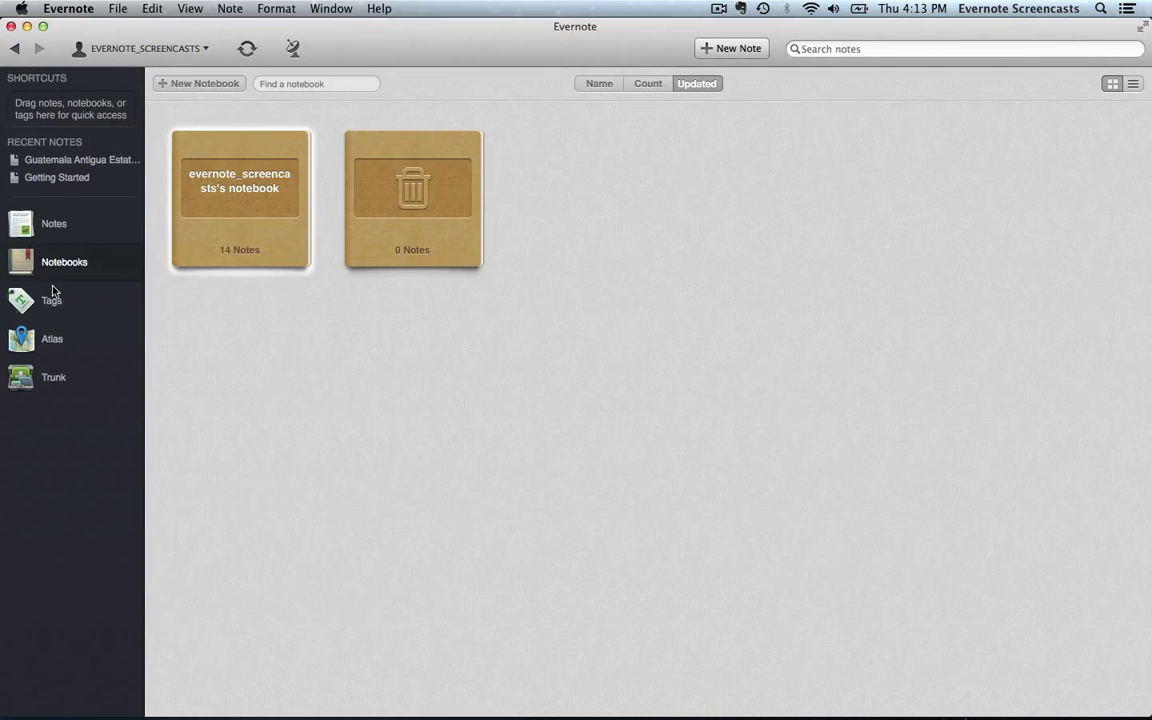
left_click(52, 299)
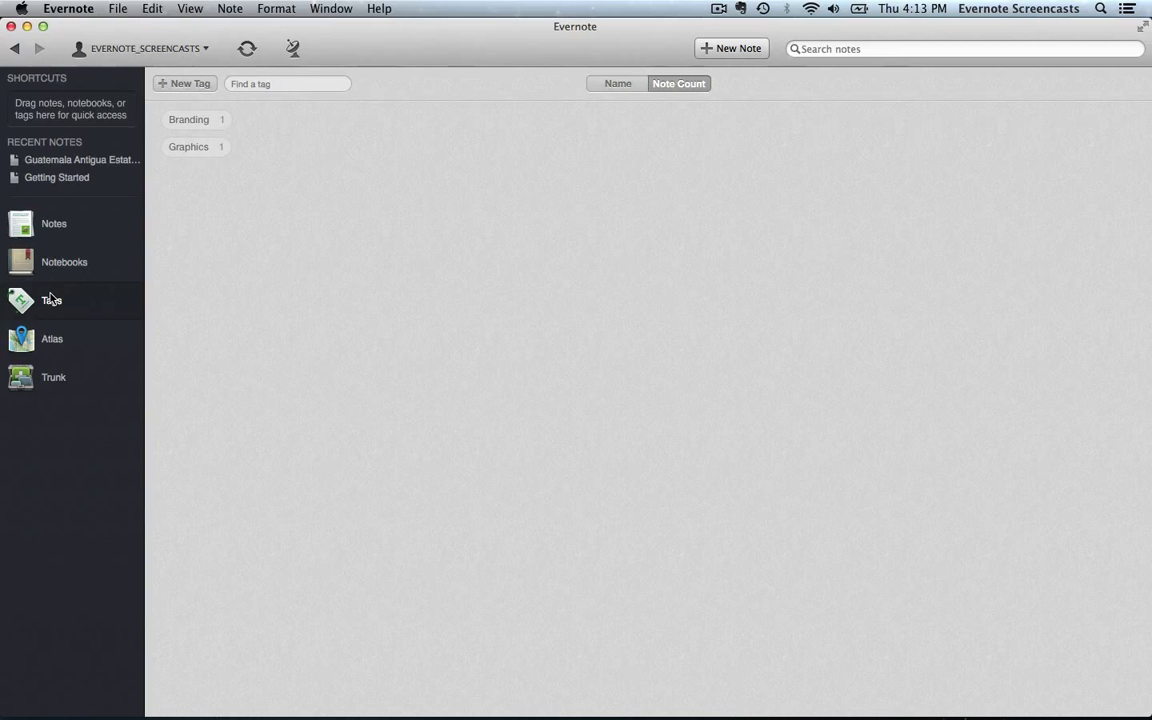
left_click(95, 225)
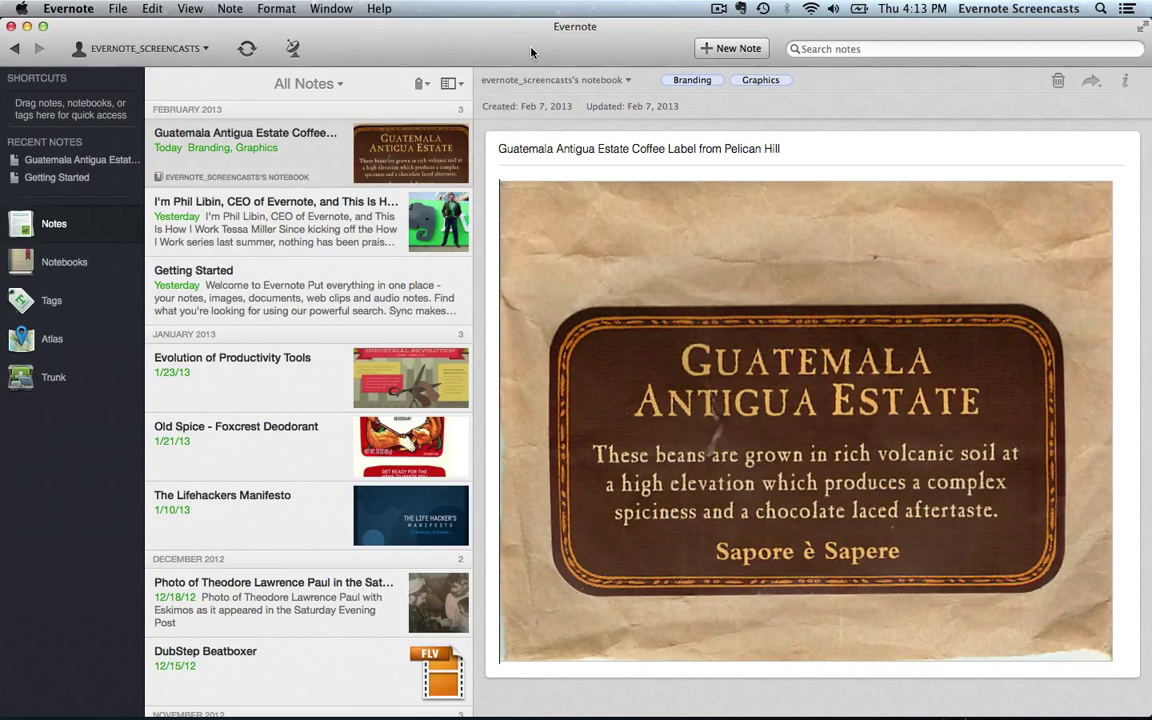
key("super+j")
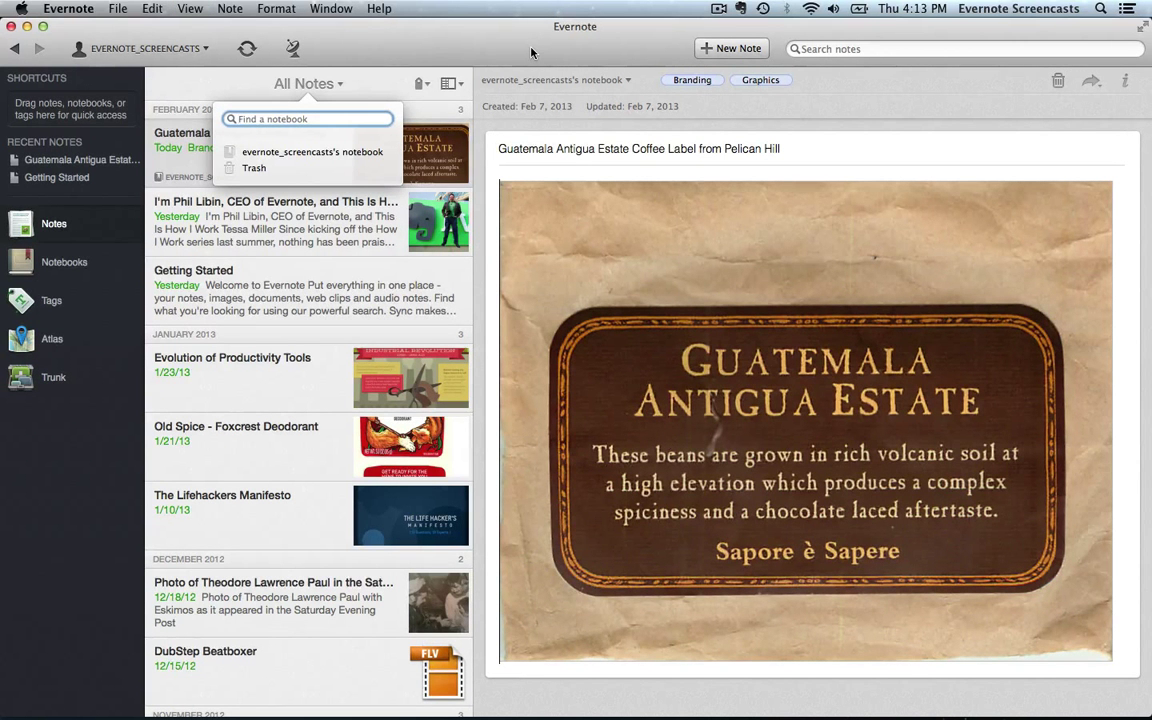
key("Down")
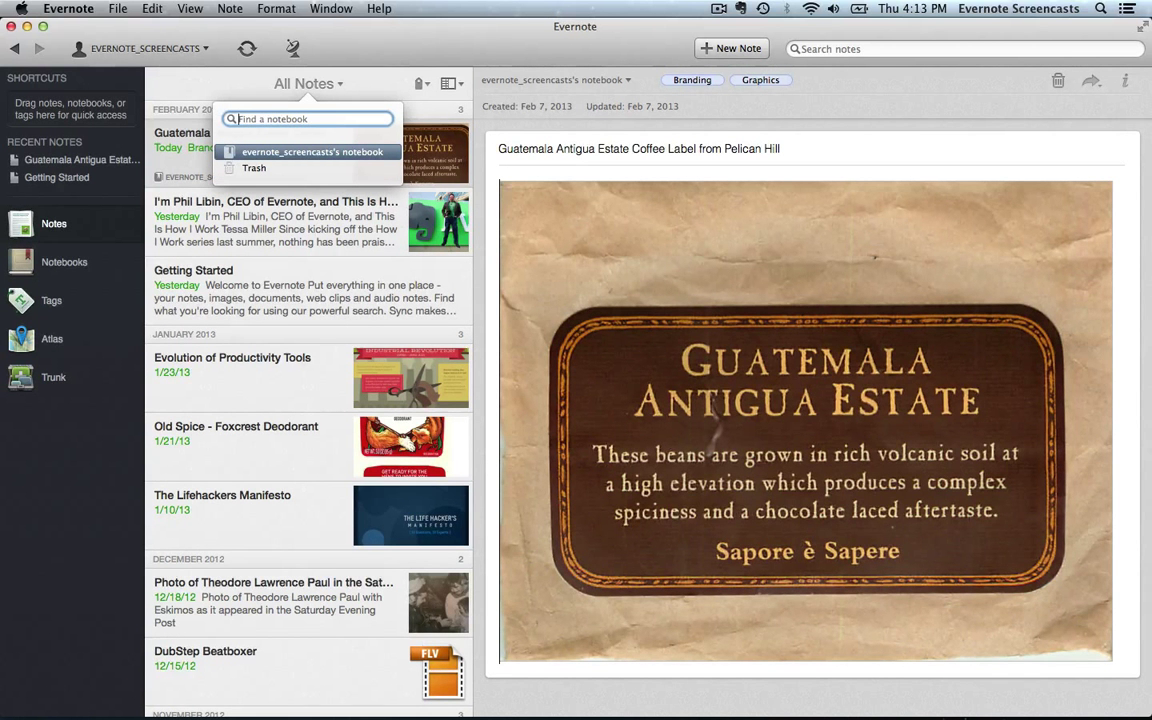
key("Up")
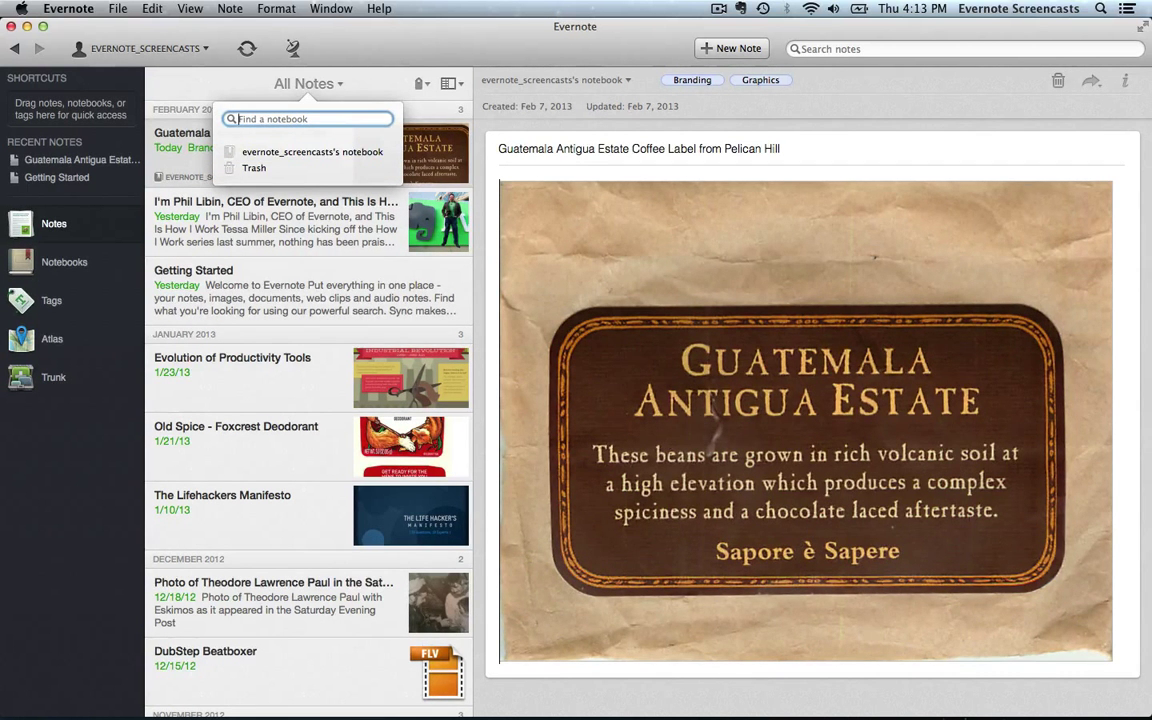
key("Escape")
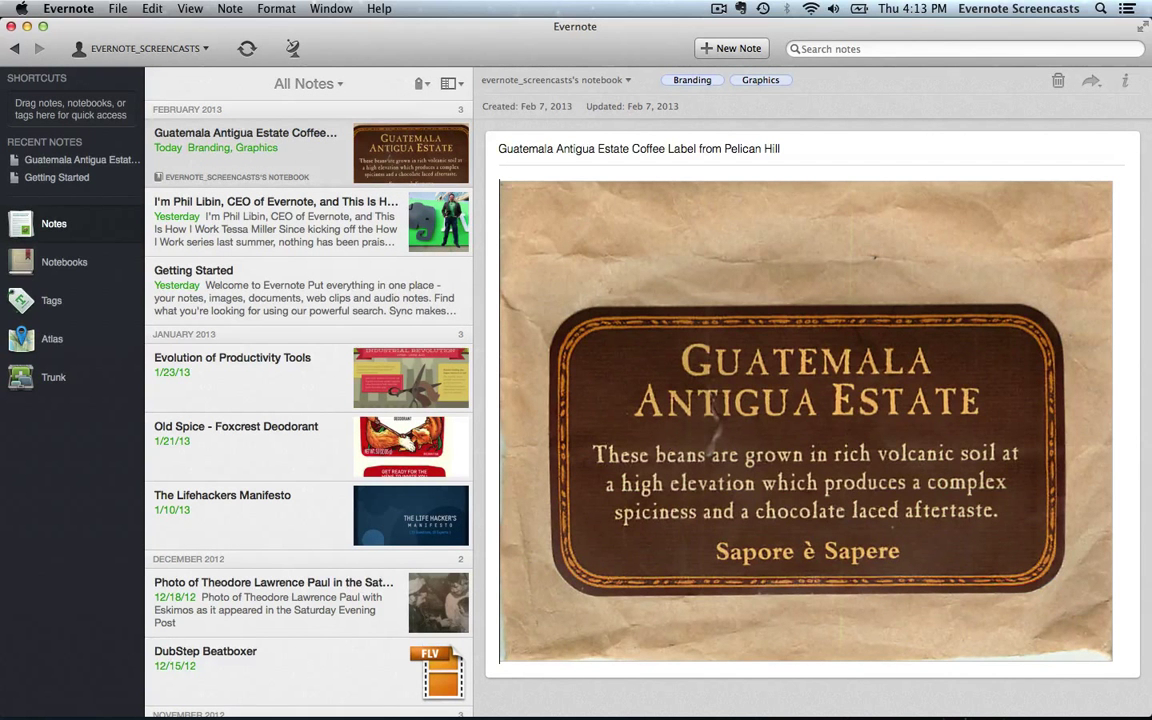
key("super+alt+t")
key("Down")
key("Down")
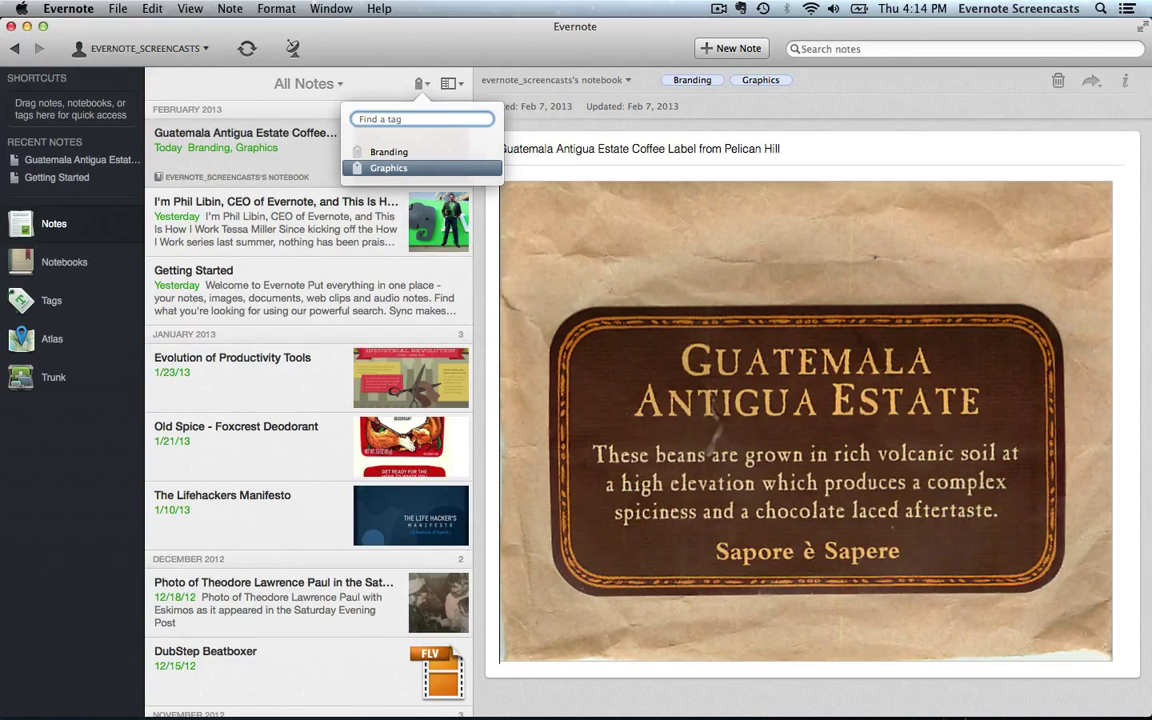
key("Up")
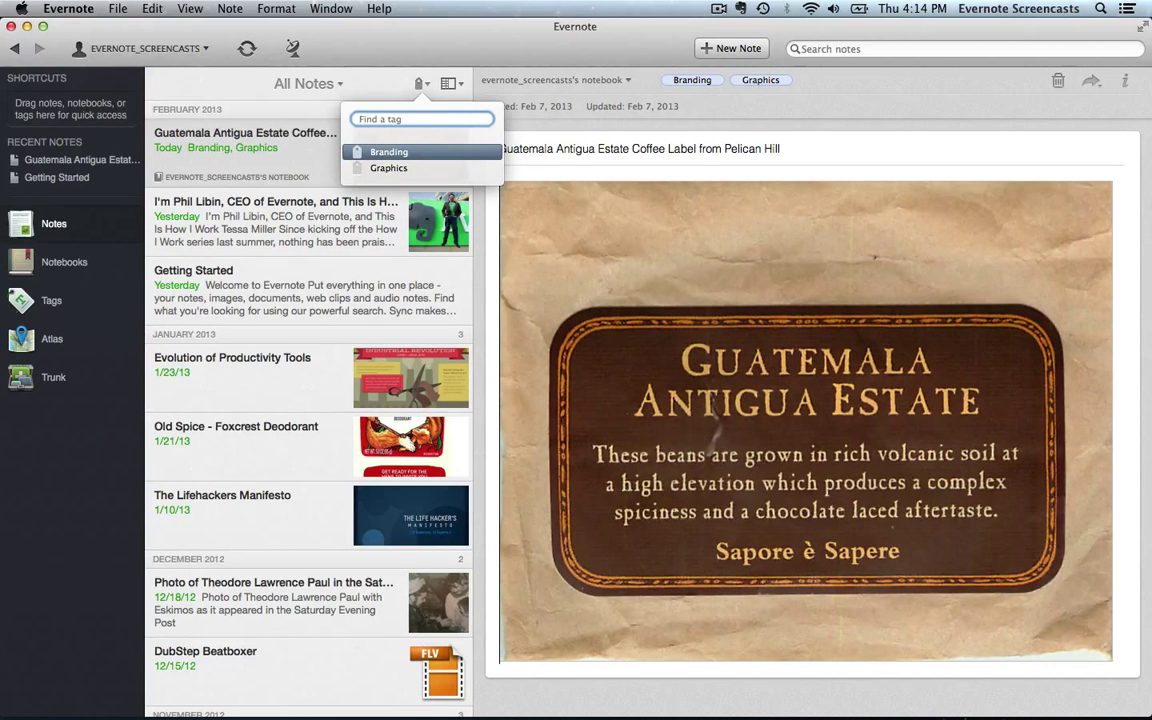
key("Down")
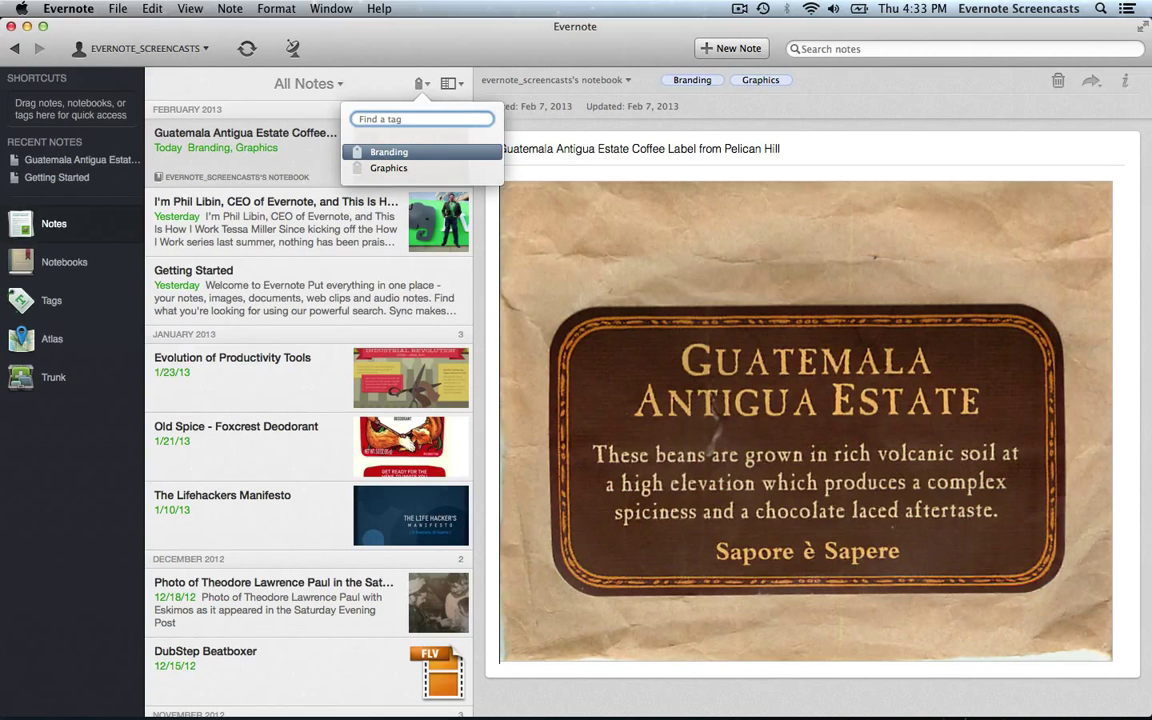
left_click(405, 46)
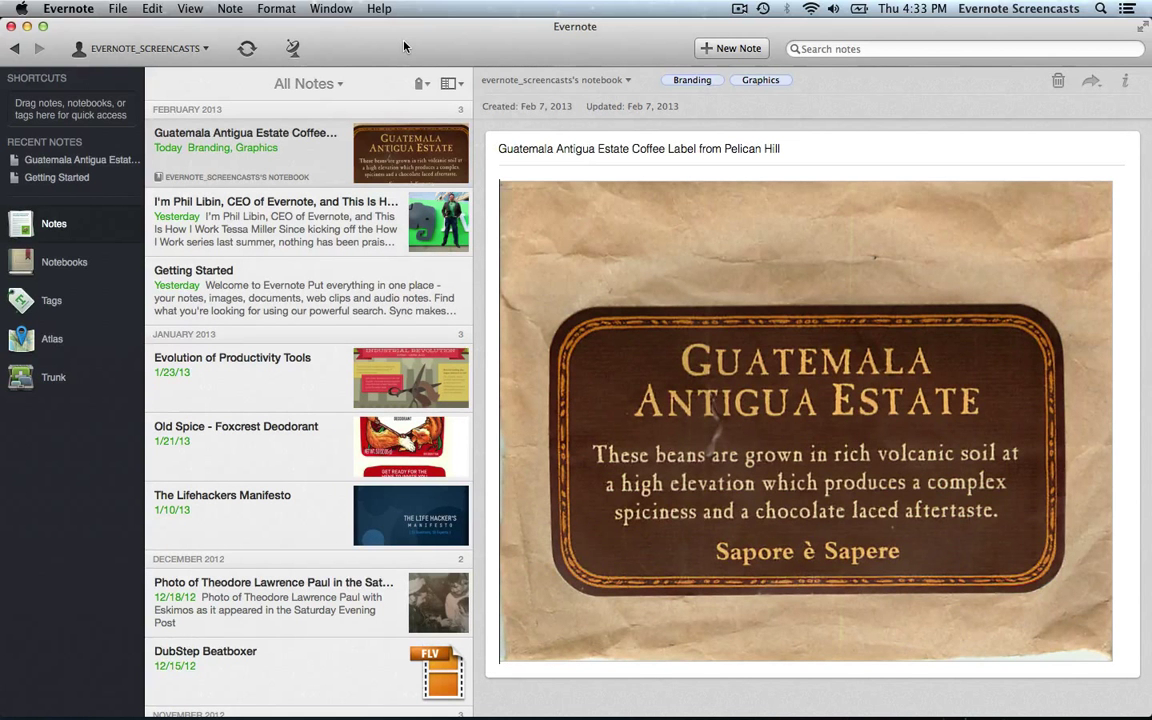
Step: Open Preferences on General, leaving new notes in the account's default notebook
left_click(87, 6)
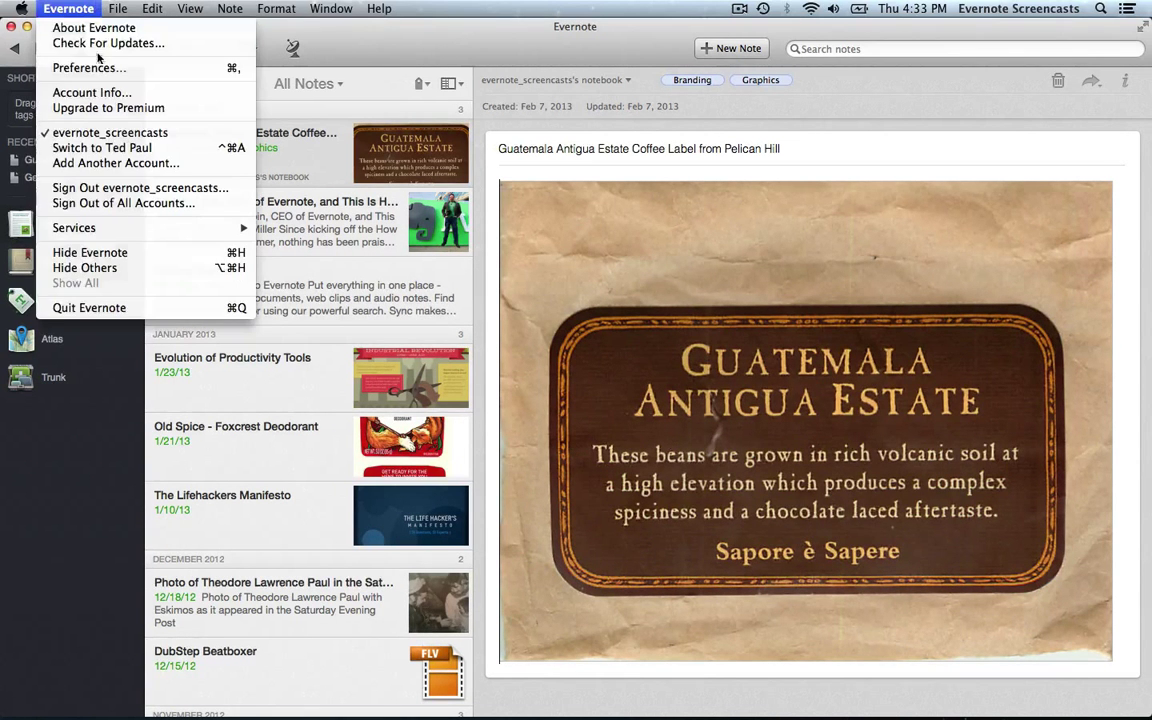
left_click(96, 64)
left_click(375, 287)
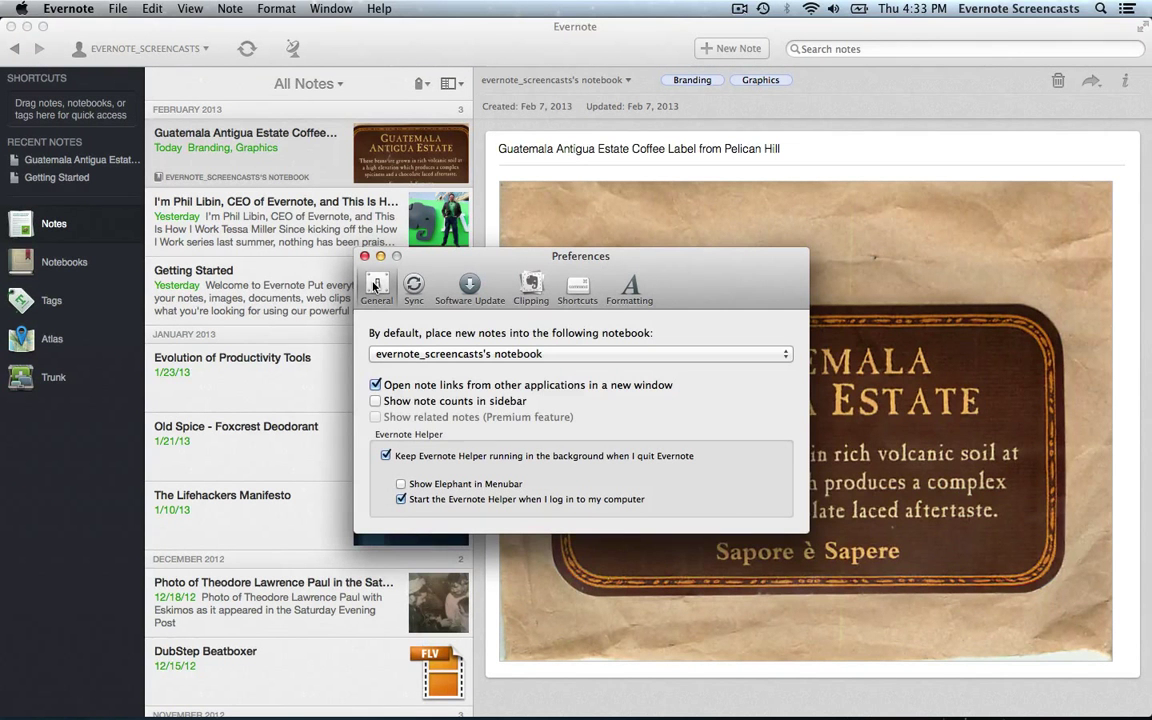
left_click(654, 355)
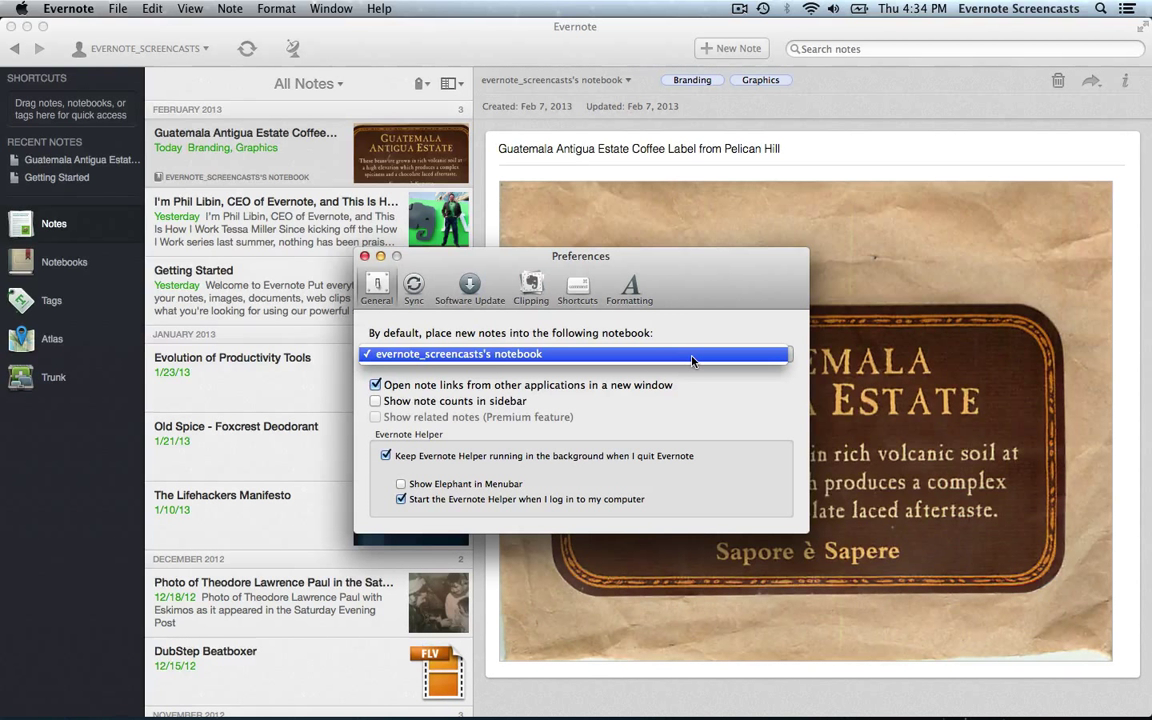
left_click(692, 361)
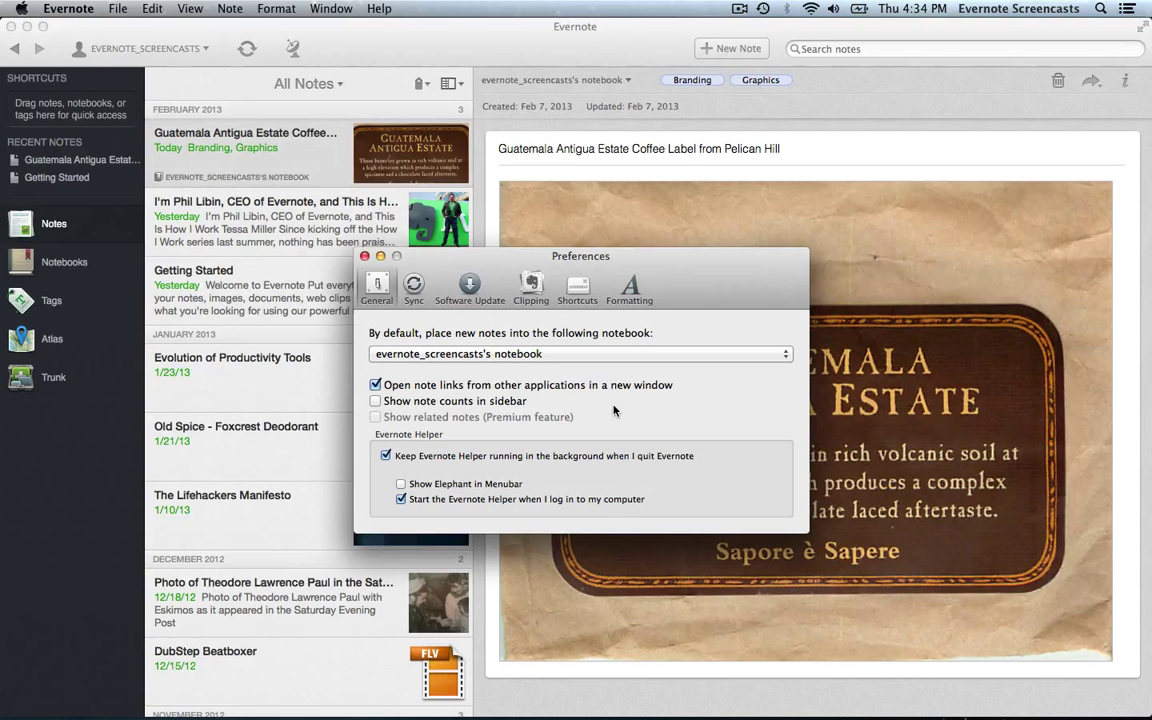
Step: View Sync preferences, keeping the sync frequency at Every 15 minutes
left_click(414, 285)
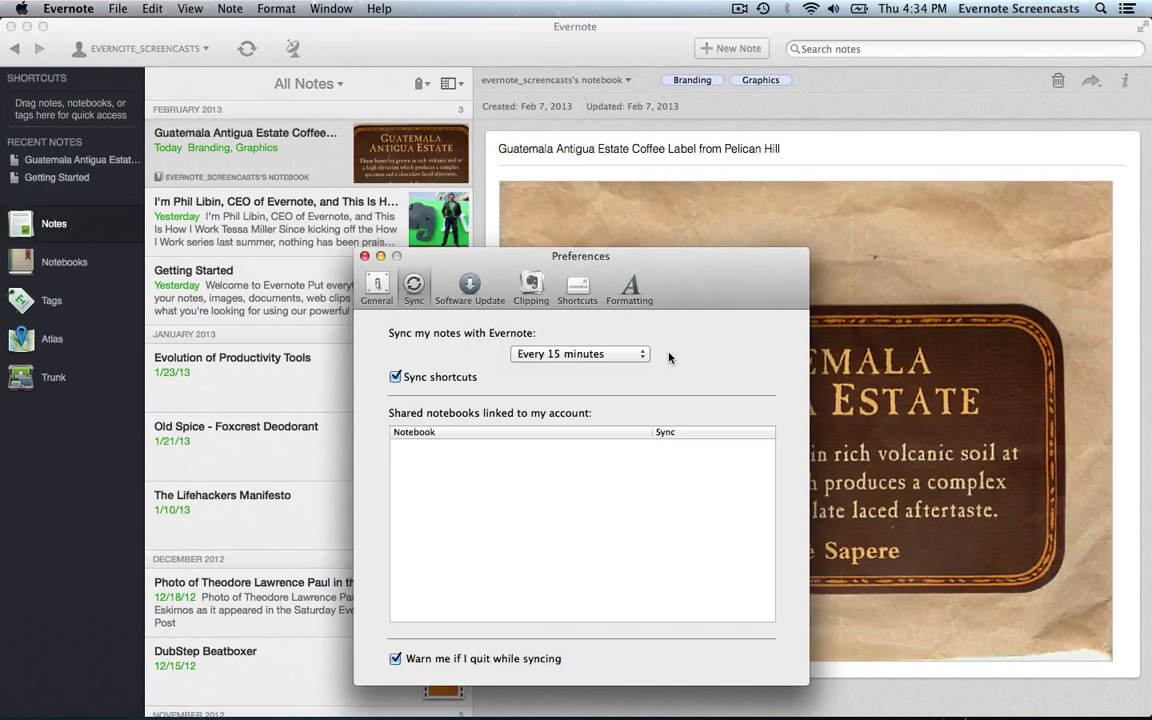
left_click(640, 355)
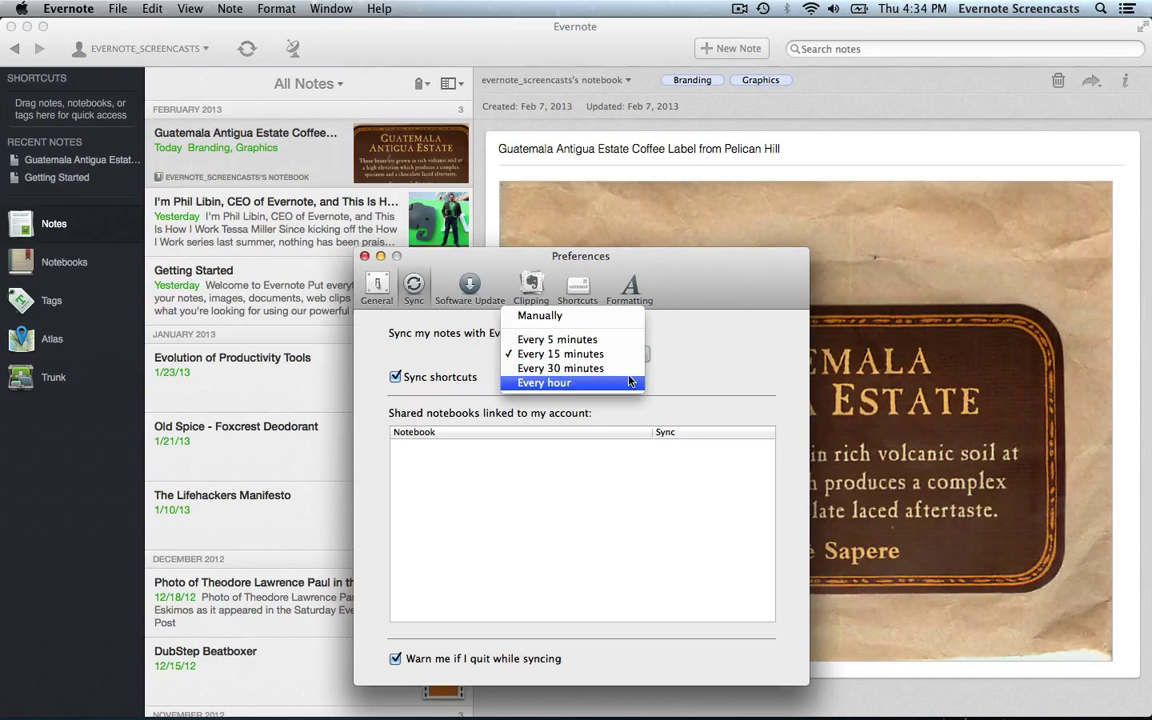
left_click(630, 354)
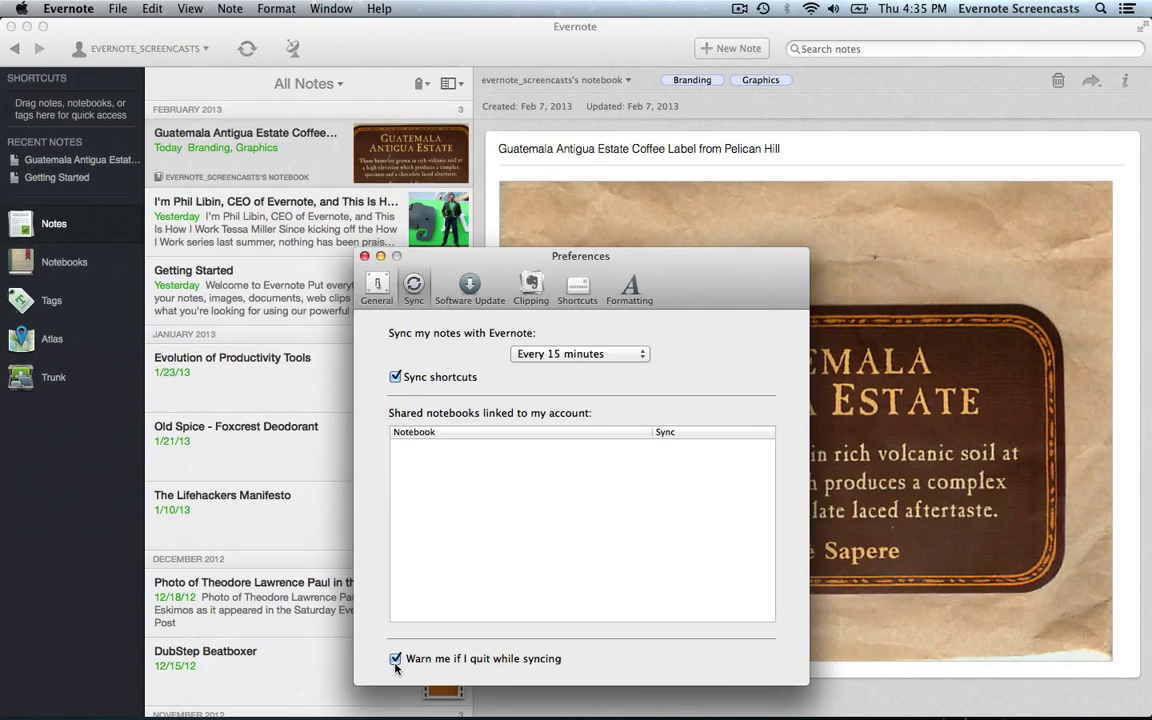
Step: In Software Update, toggle beta-version updates off and back on, confirming with OK
left_click(466, 288)
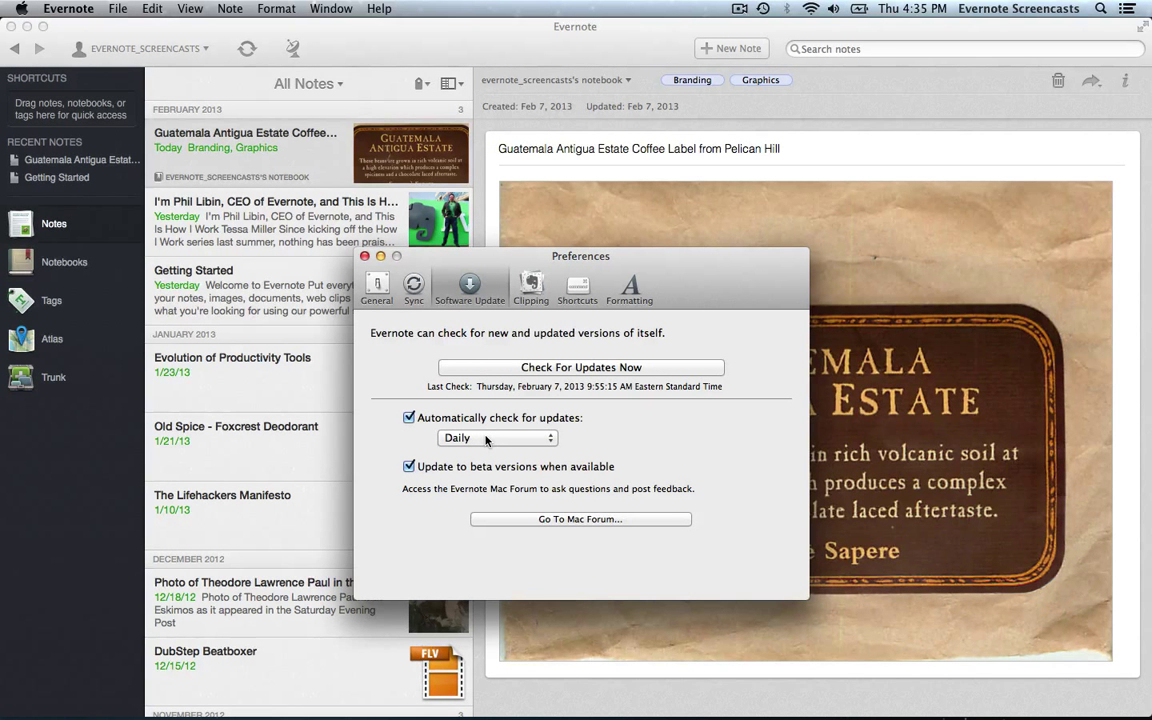
left_click(409, 467)
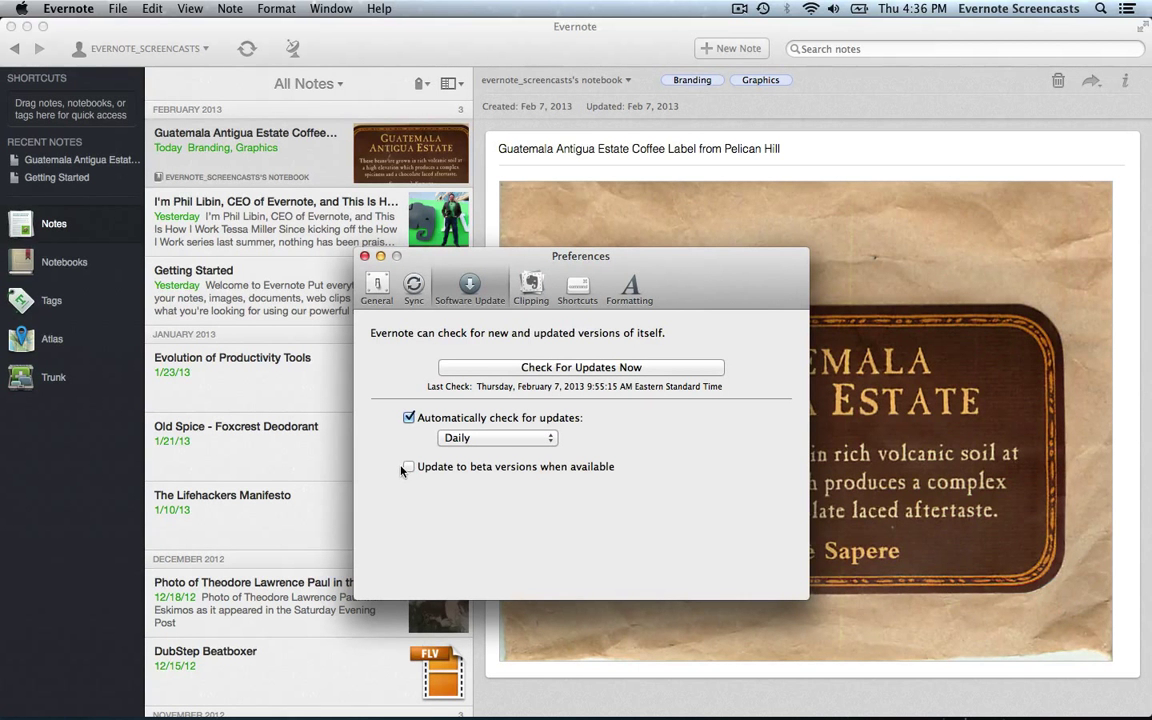
left_click(409, 467)
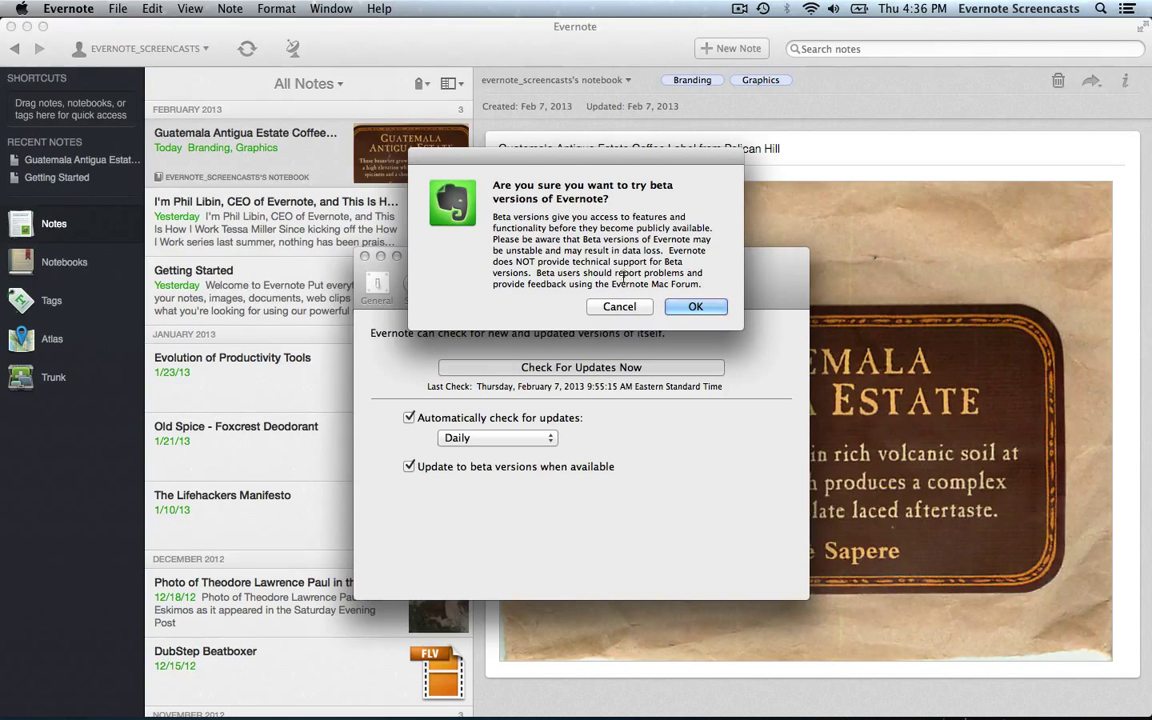
left_click(714, 309)
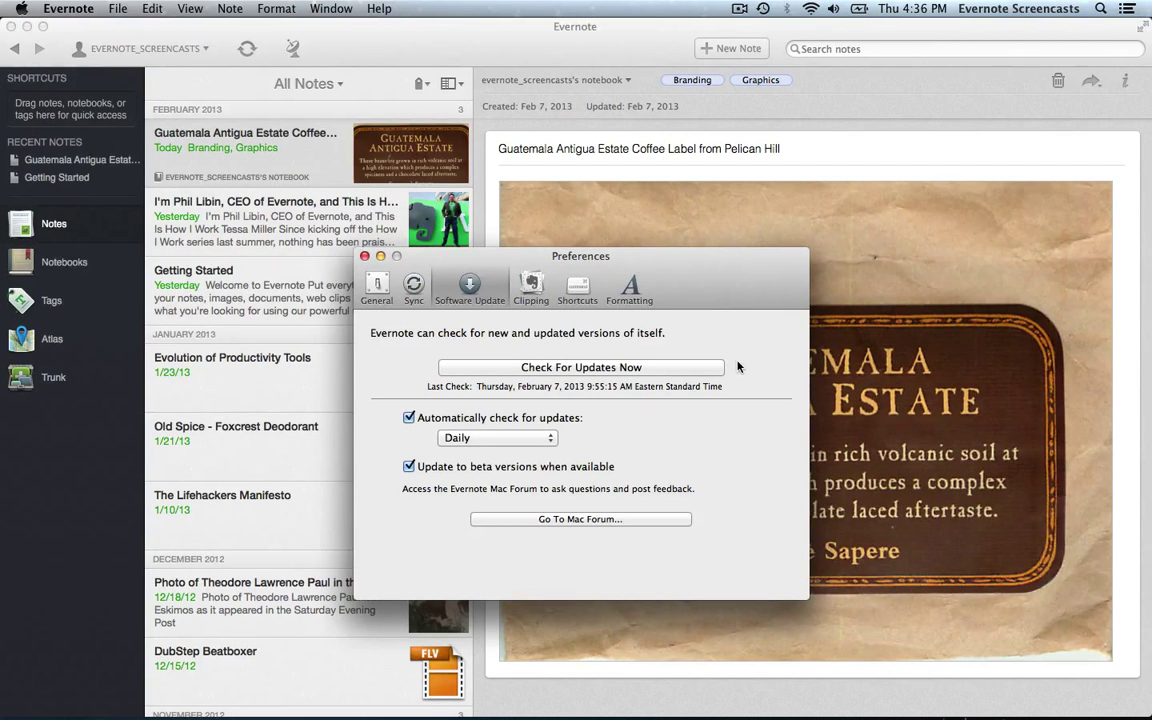
Step: View Clipping preferences, leaving newly clipped PDFs shown Inline
left_click(531, 288)
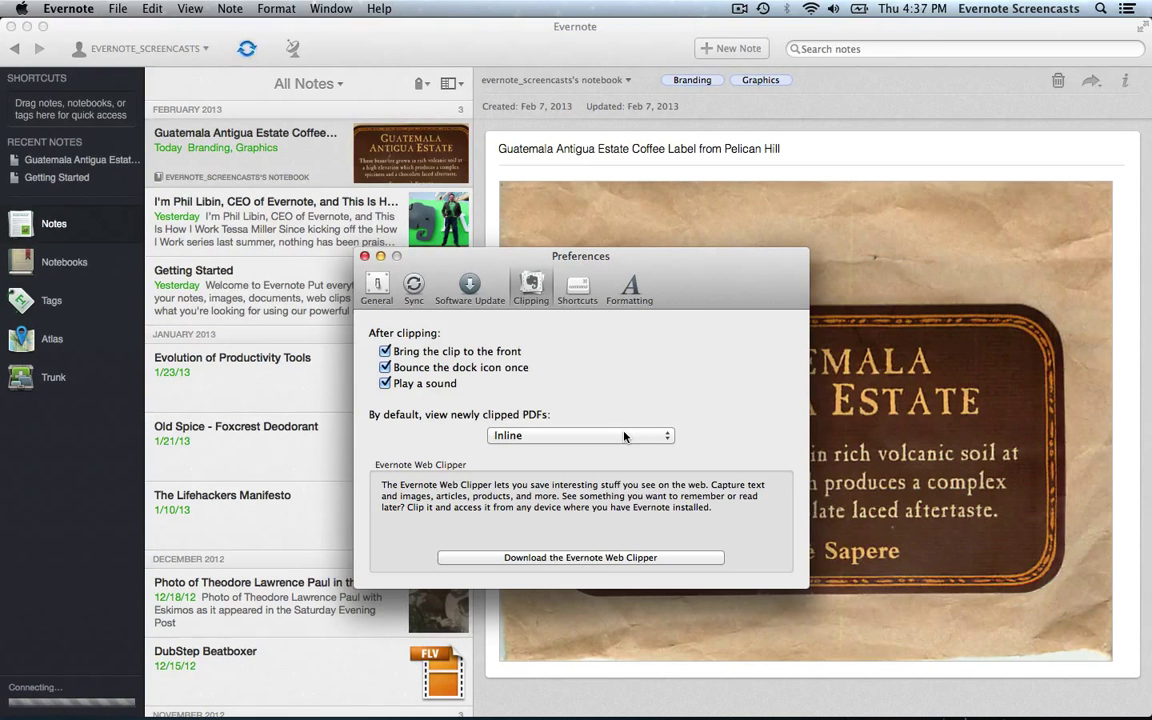
left_click(624, 436)
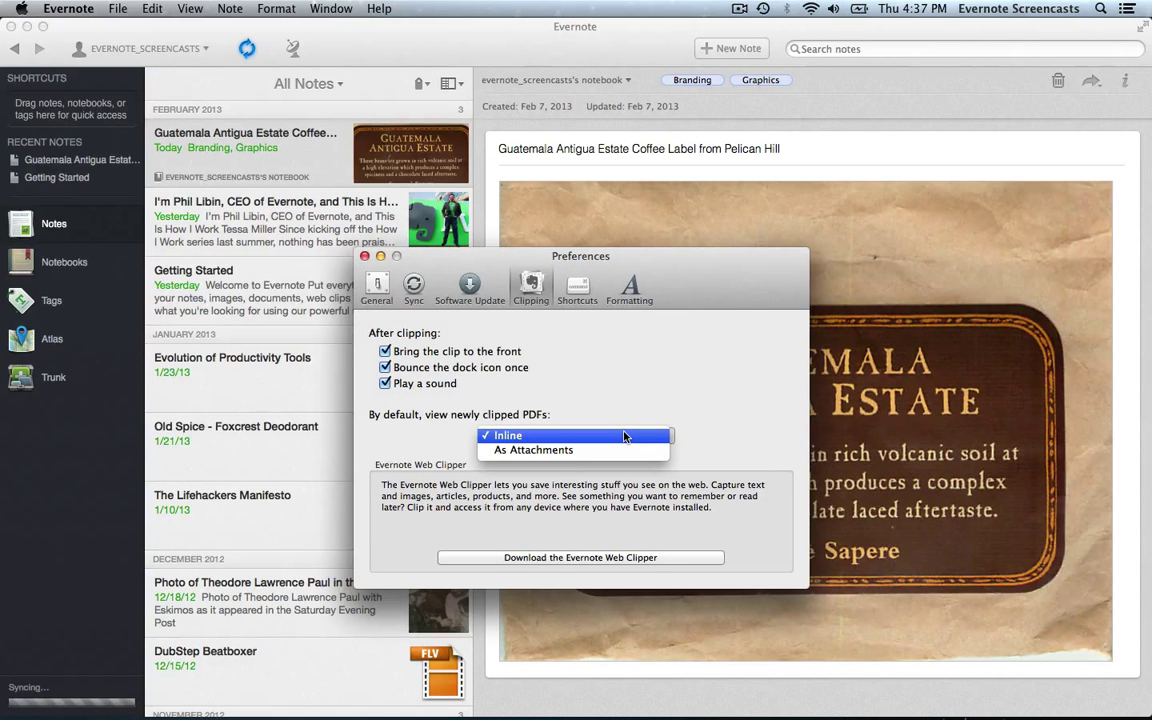
left_click(624, 436)
Step: Review the global Shortcuts pane, then the Formatting pane with Arial 13 and Courier 13
left_click(577, 289)
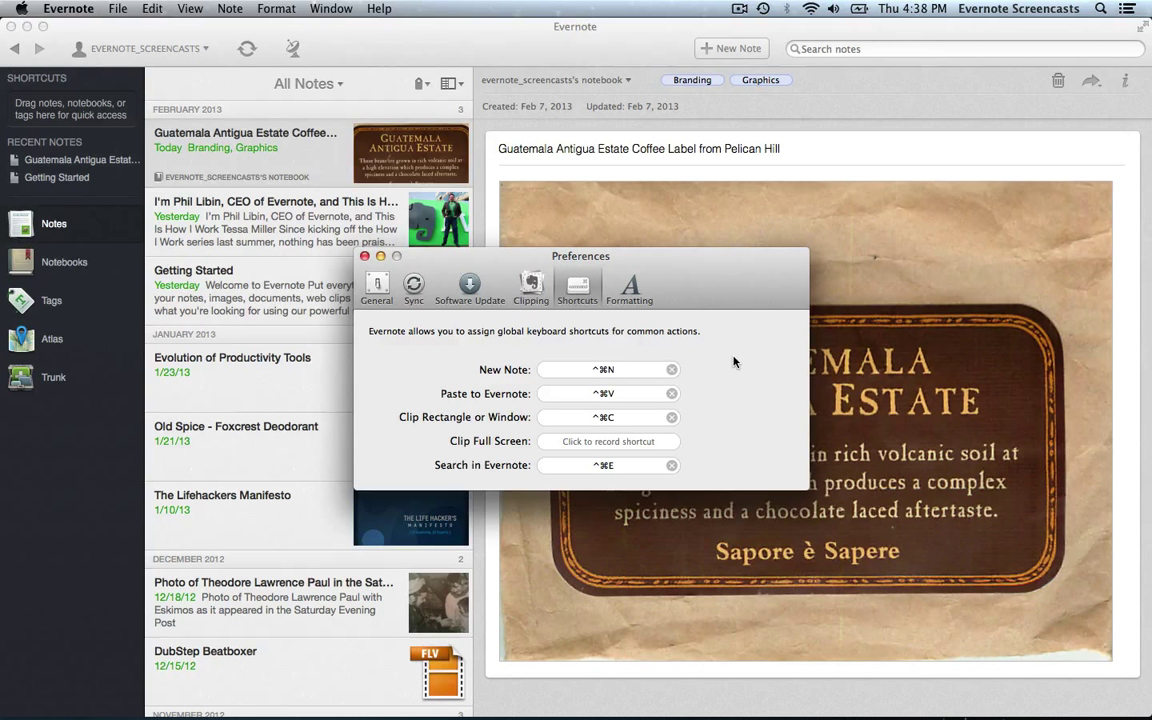
left_click(632, 290)
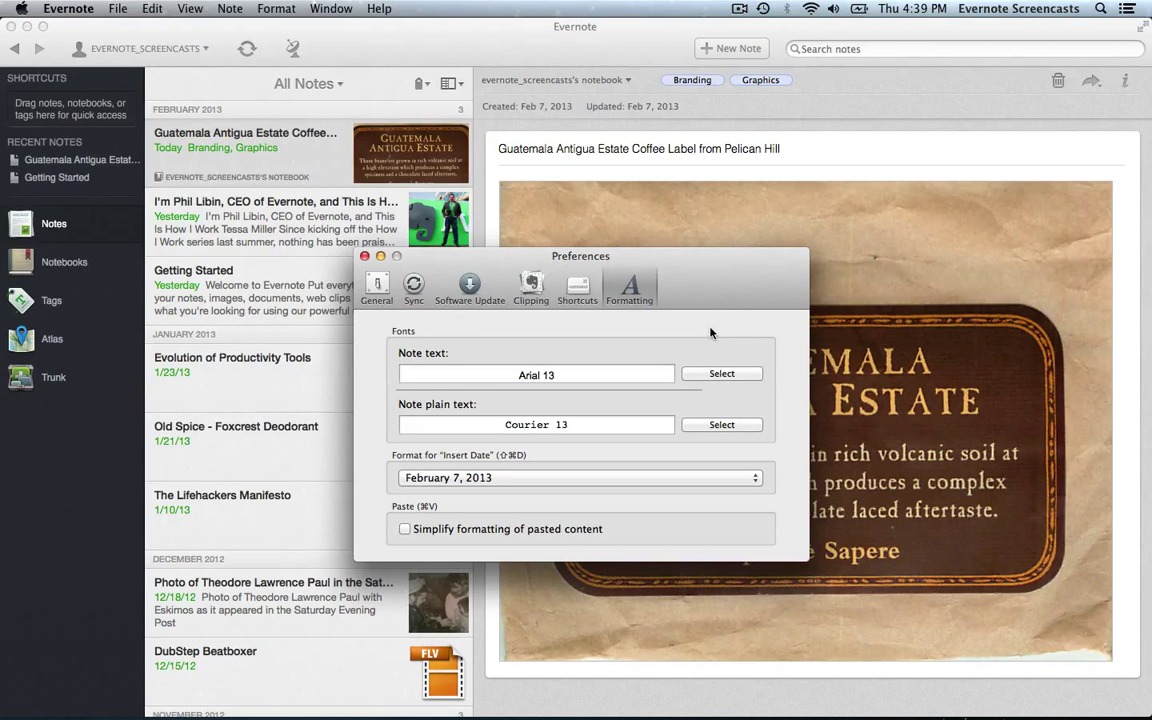
Step: Close the Preferences window to return to All Notes
left_click(364, 256)
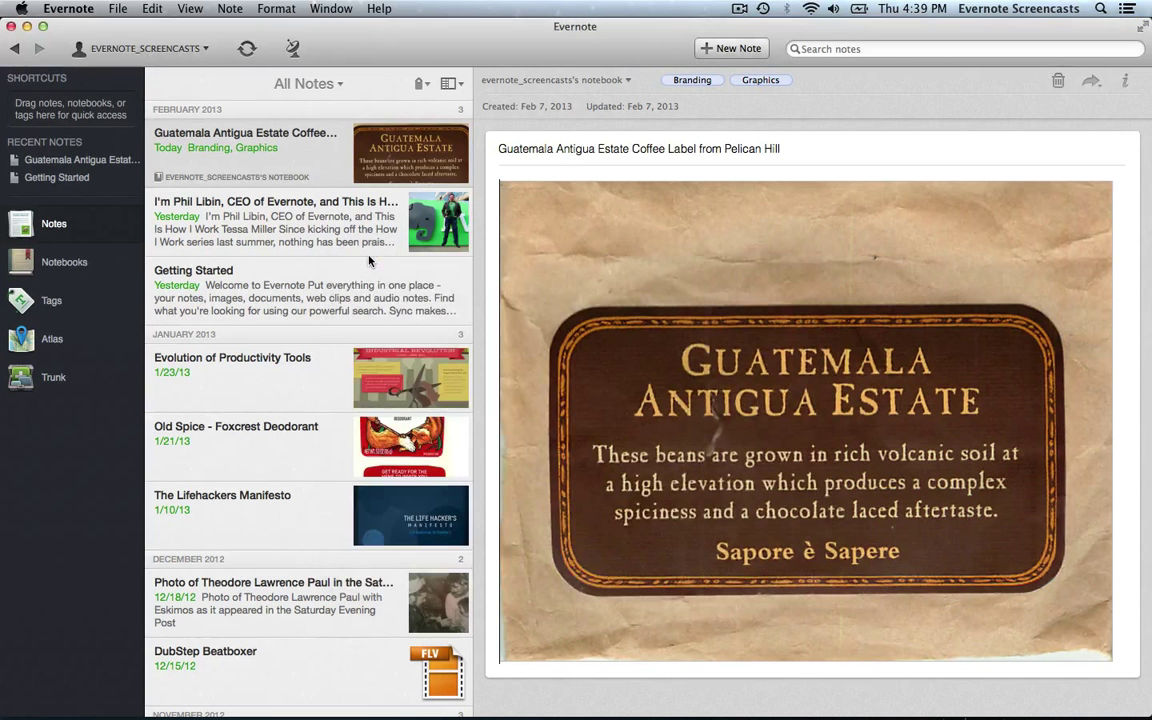